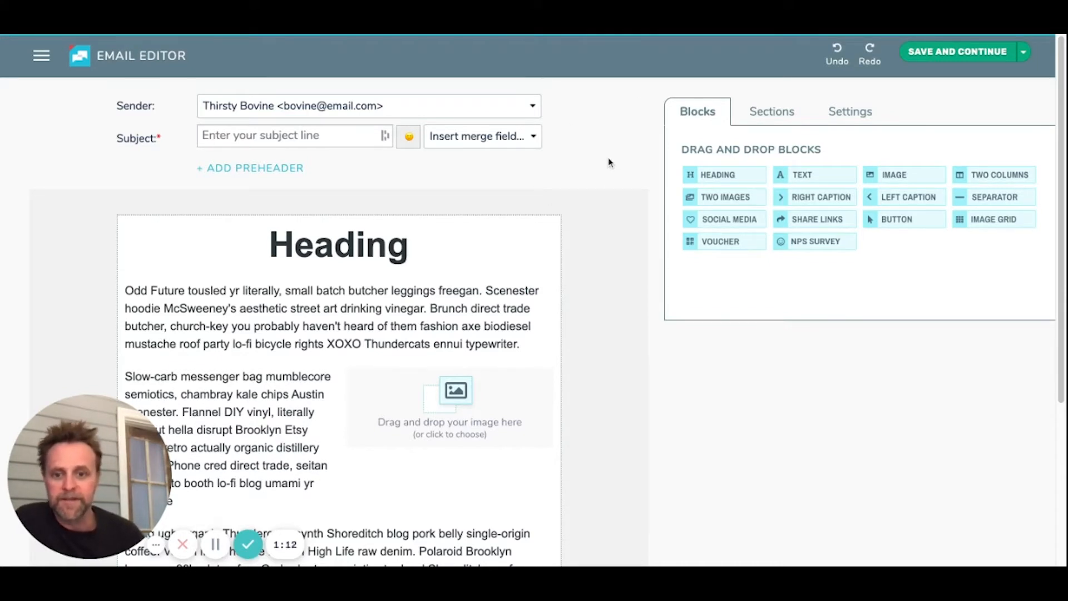
Step: Review the email template's layout, then examine the new section templates and the list of saved sections
scroll(591, 226, down, 1)
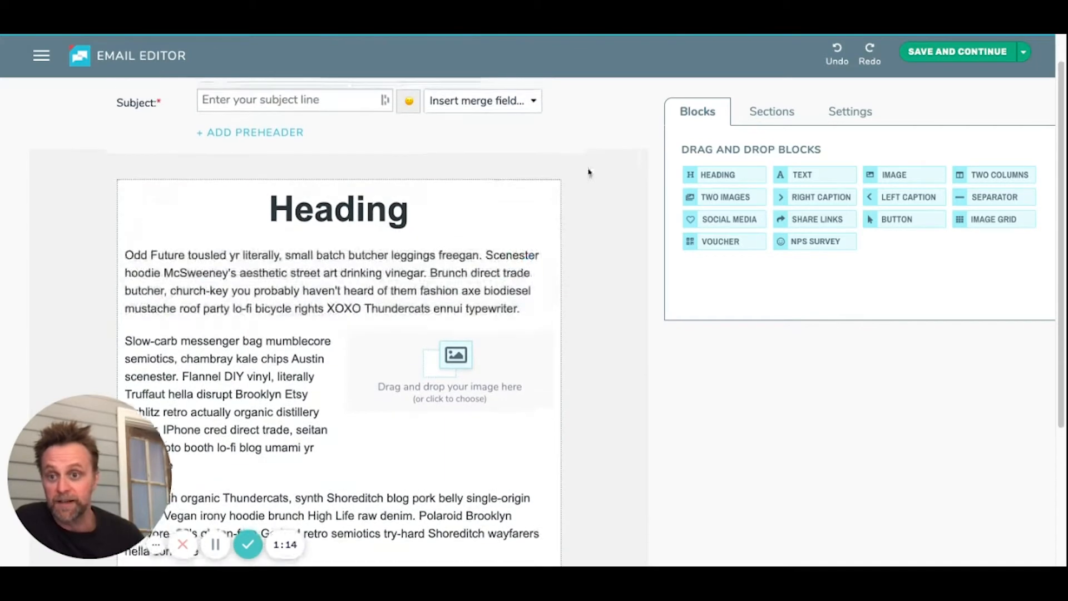
scroll(572, 229, down, 1)
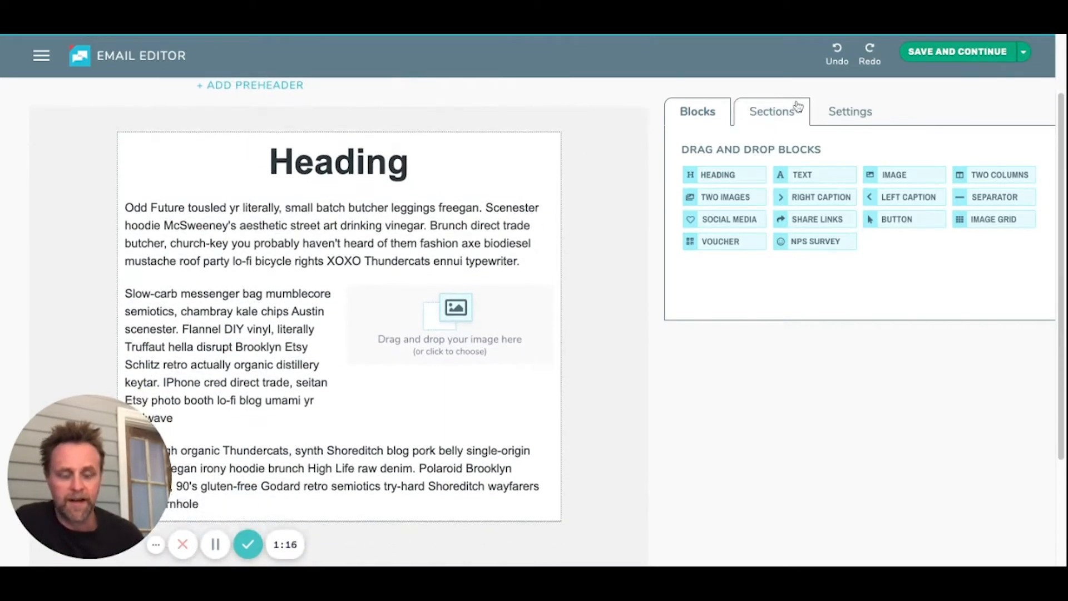
scroll(610, 164, up, 2)
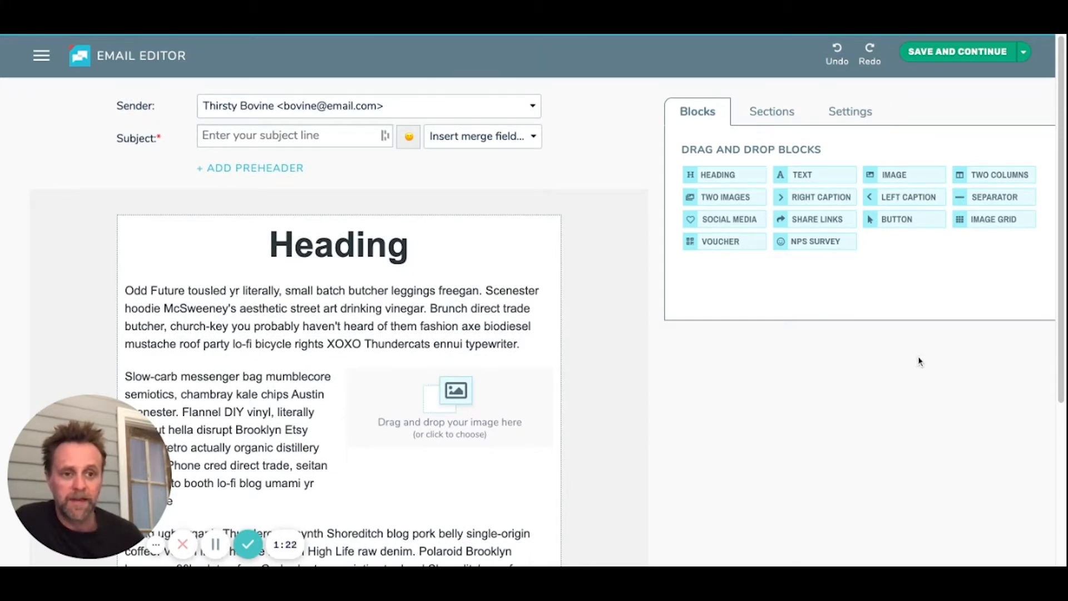
click(760, 108)
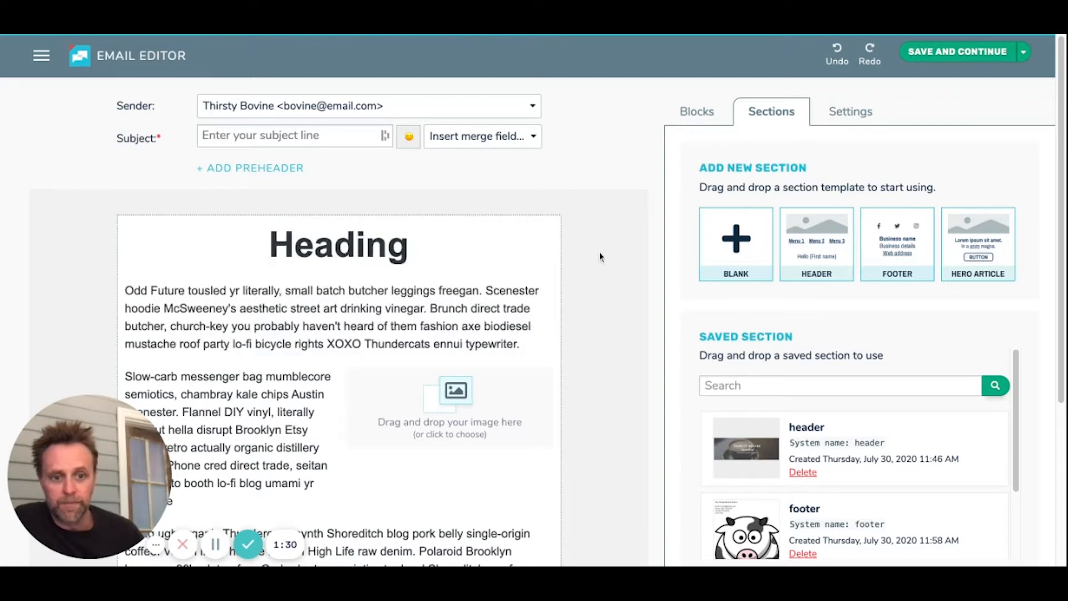
mouse_move(556, 251)
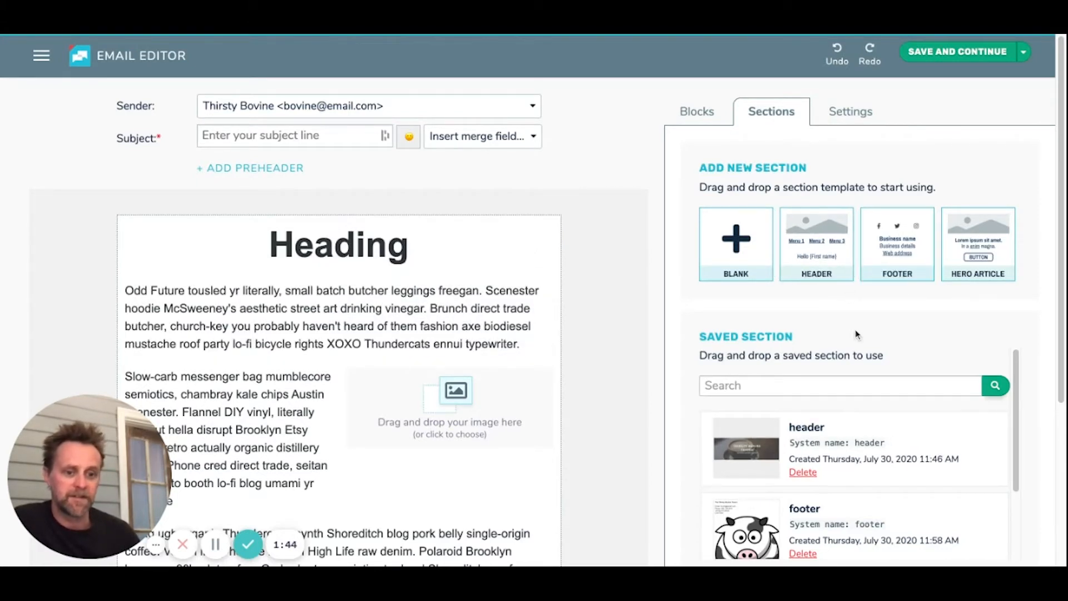
scroll(901, 422, down, 3)
scroll(937, 460, up, 3)
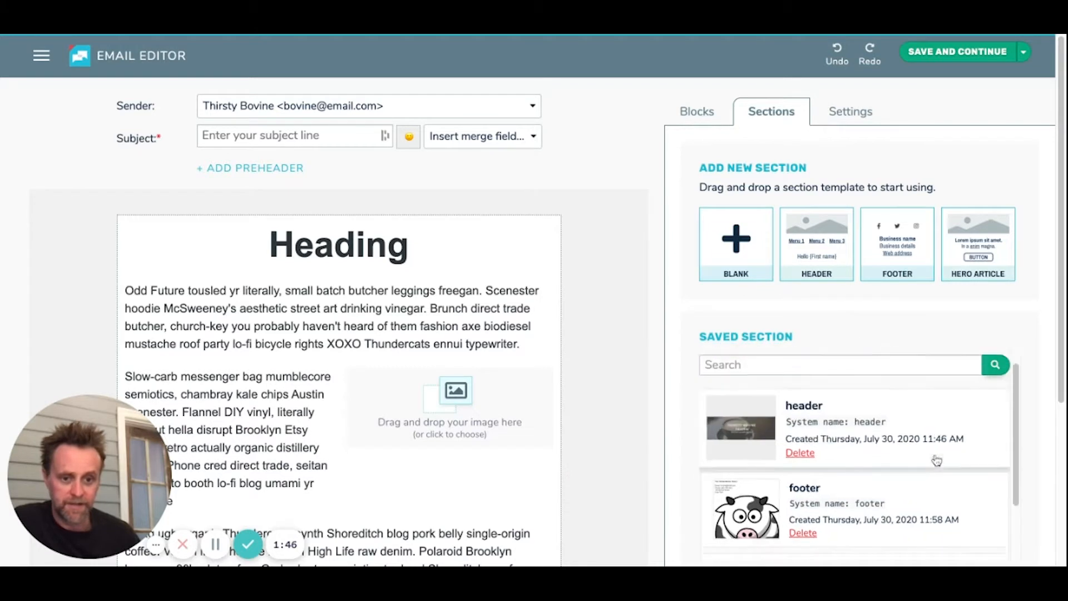
scroll(937, 461, up, 1)
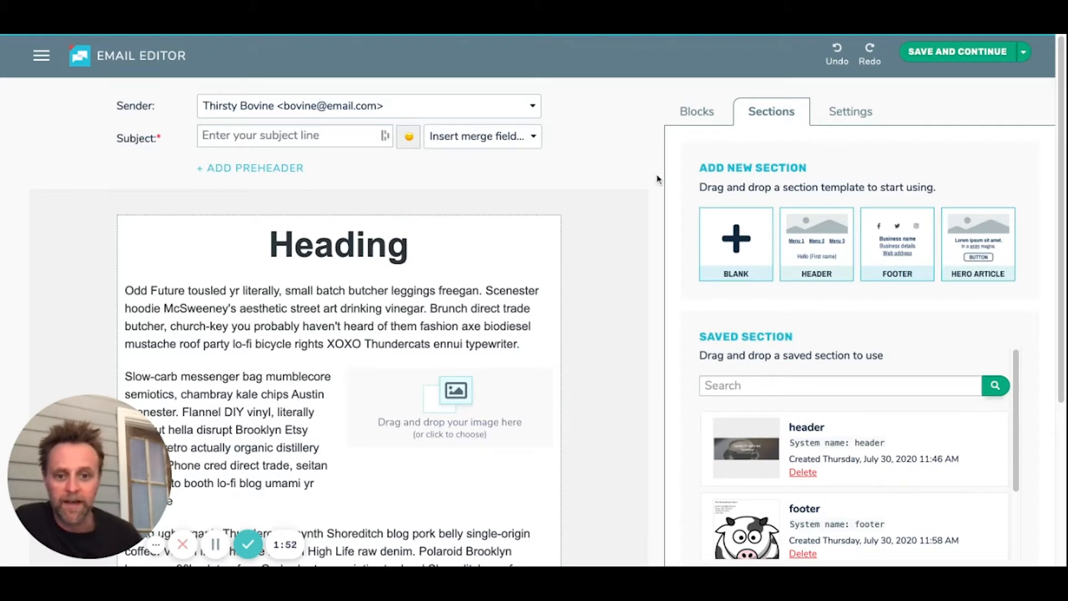
Step: Add a blank section at the beginning of the email, above the existing heading
drag(747, 240, 464, 231)
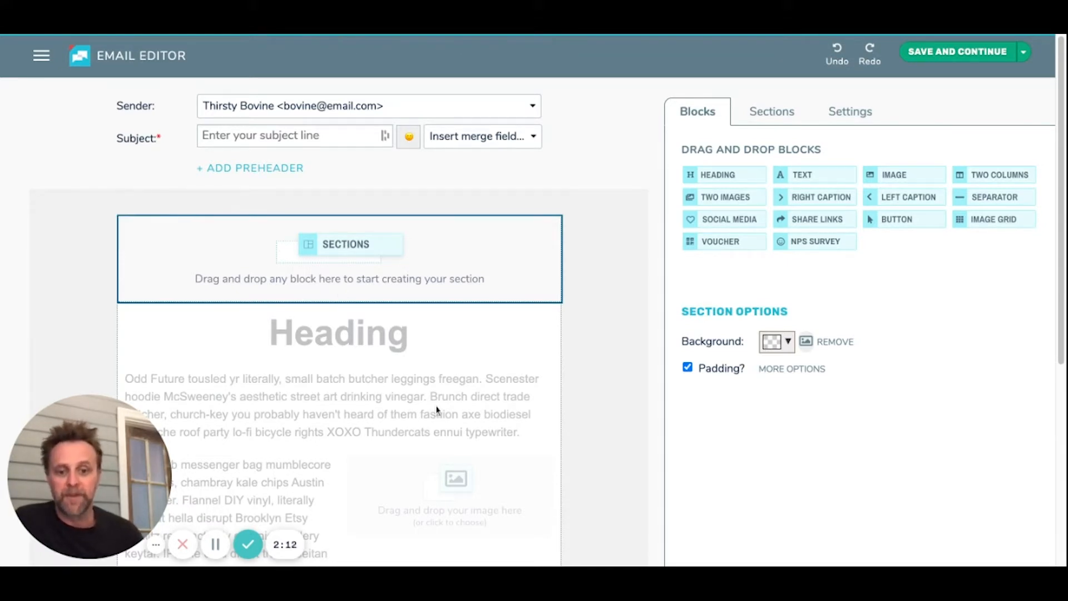
scroll(400, 374, down, 5)
scroll(401, 374, up, 5)
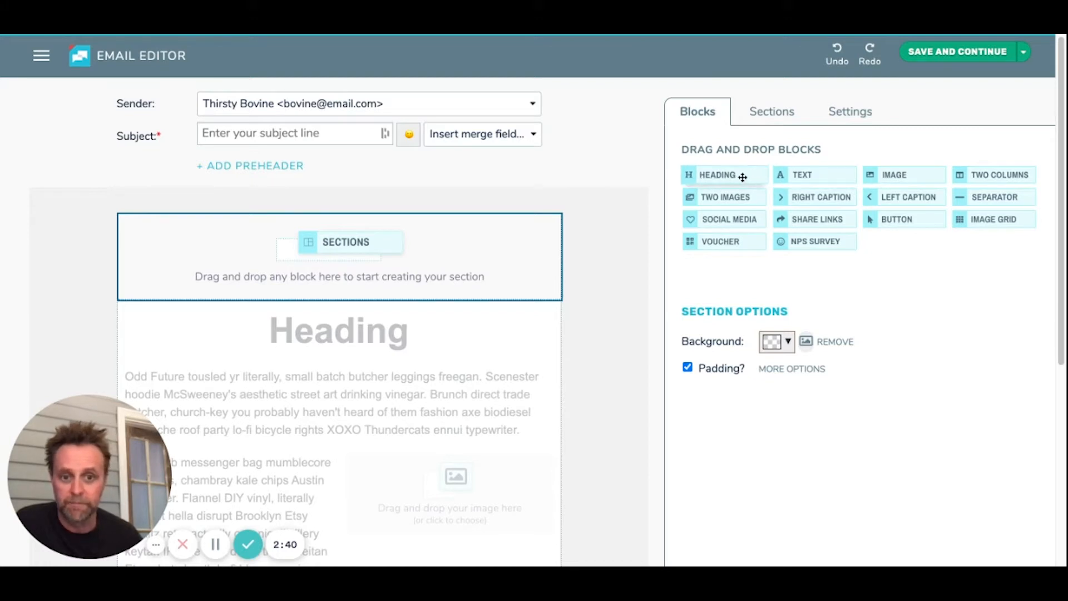
Step: Add a heading block to the new section and set its text to "Matt's Bistro"
drag(743, 177, 412, 233)
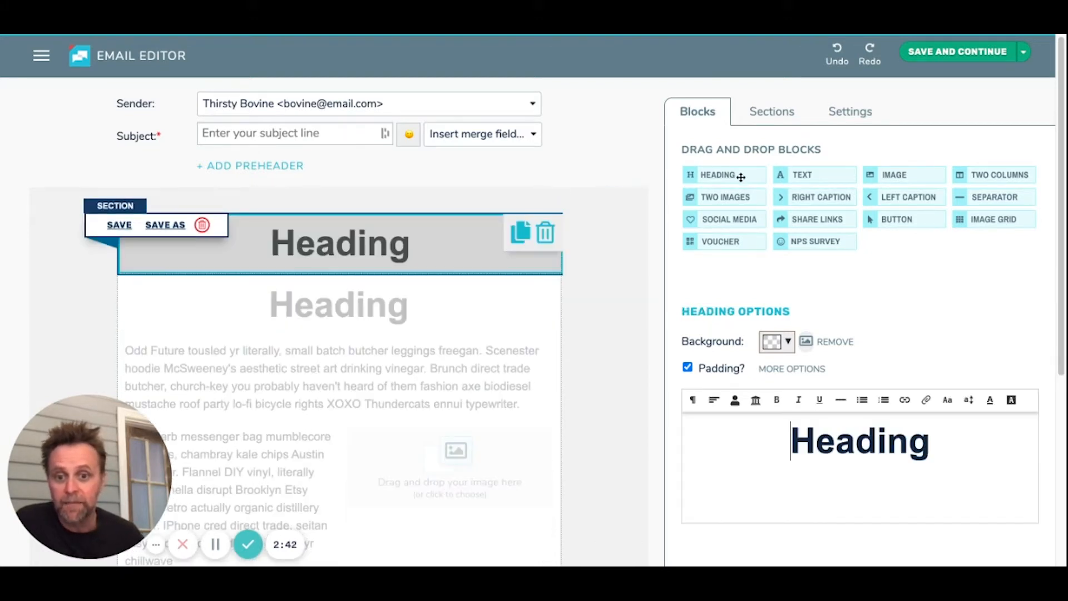
double_click(959, 445)
text(Matt's Bistro)
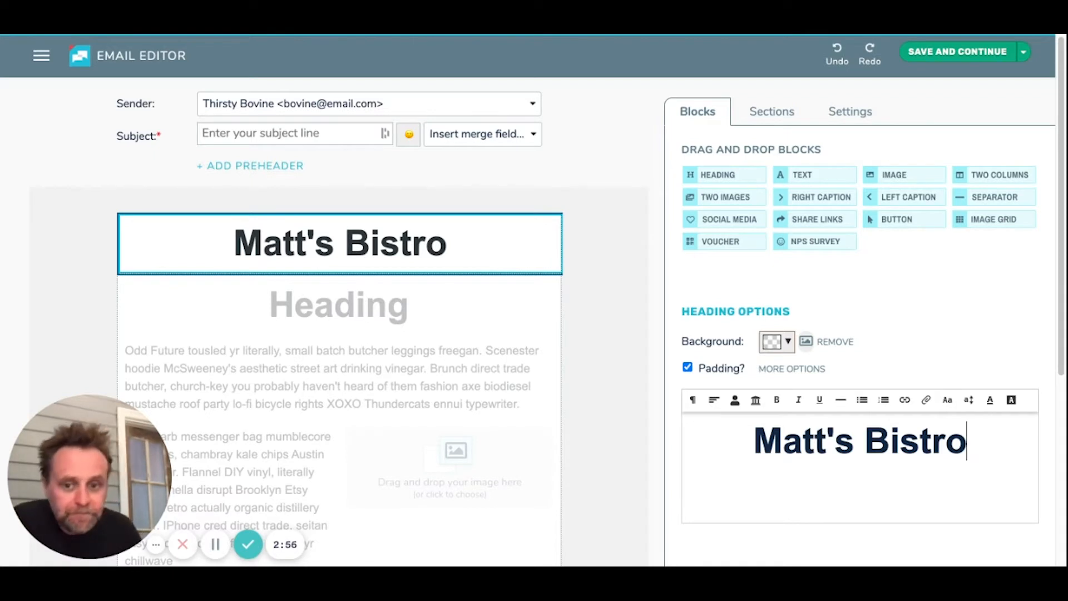
mouse_move(455, 223)
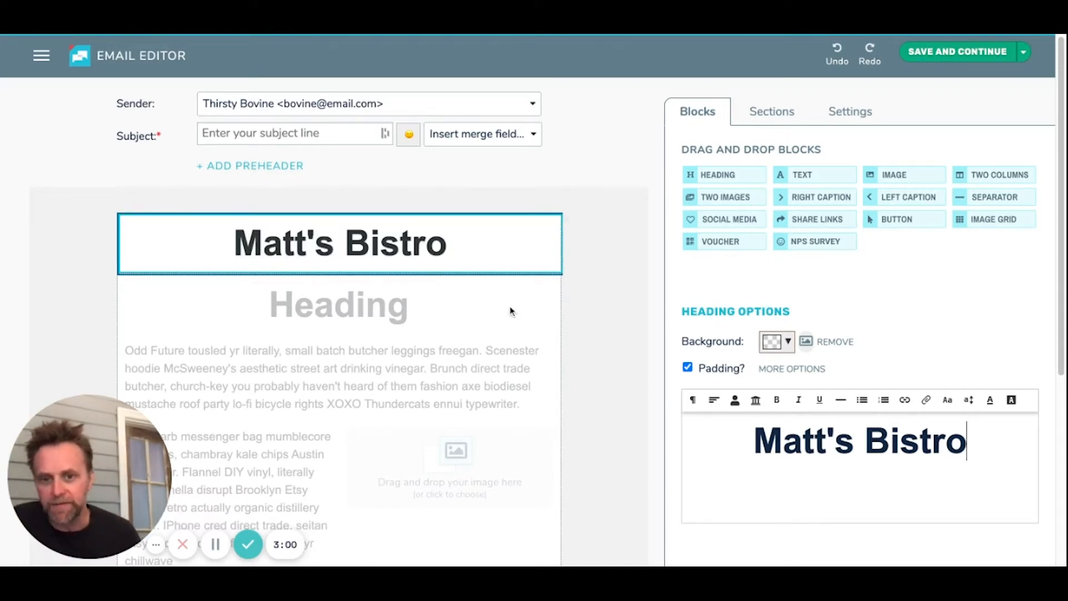
mouse_move(210, 266)
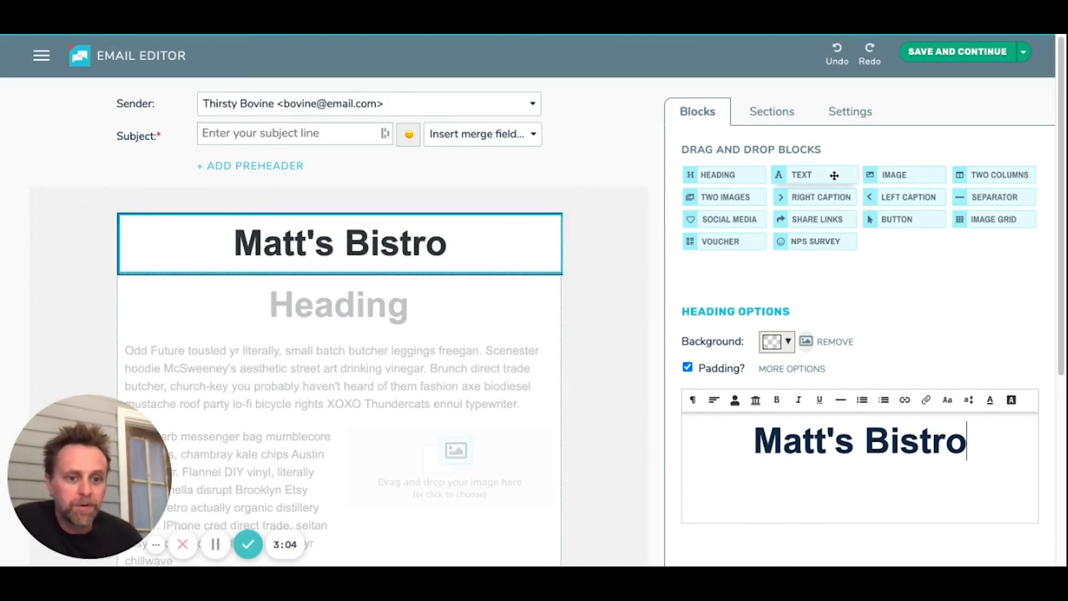
Step: Add a text block to the section, place it to the right of the Matt's Bistro heading and widen the heading's column
drag(833, 175, 516, 251)
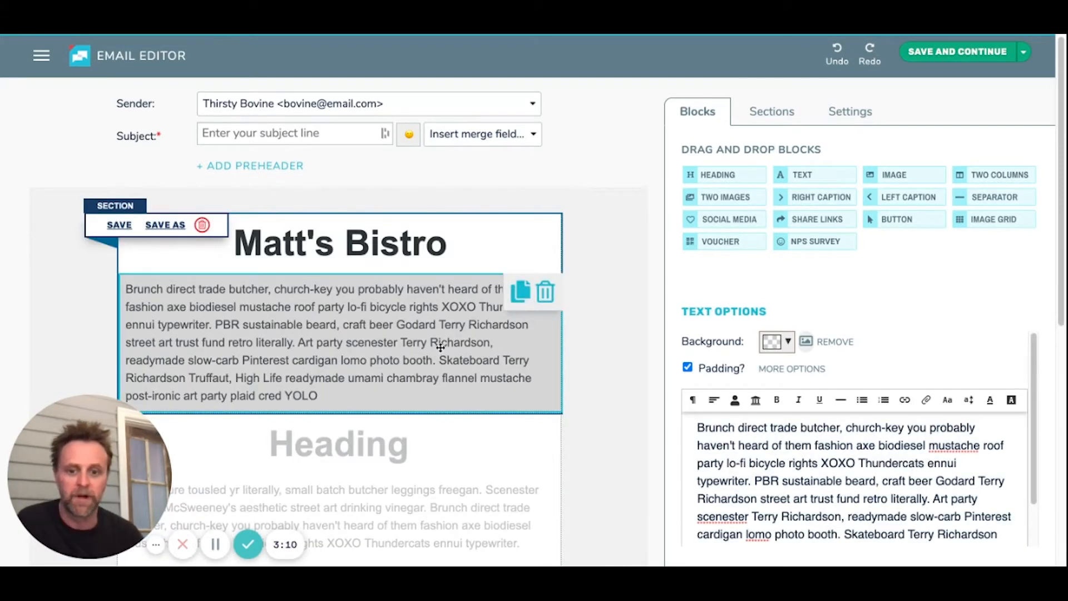
drag(412, 332, 580, 196)
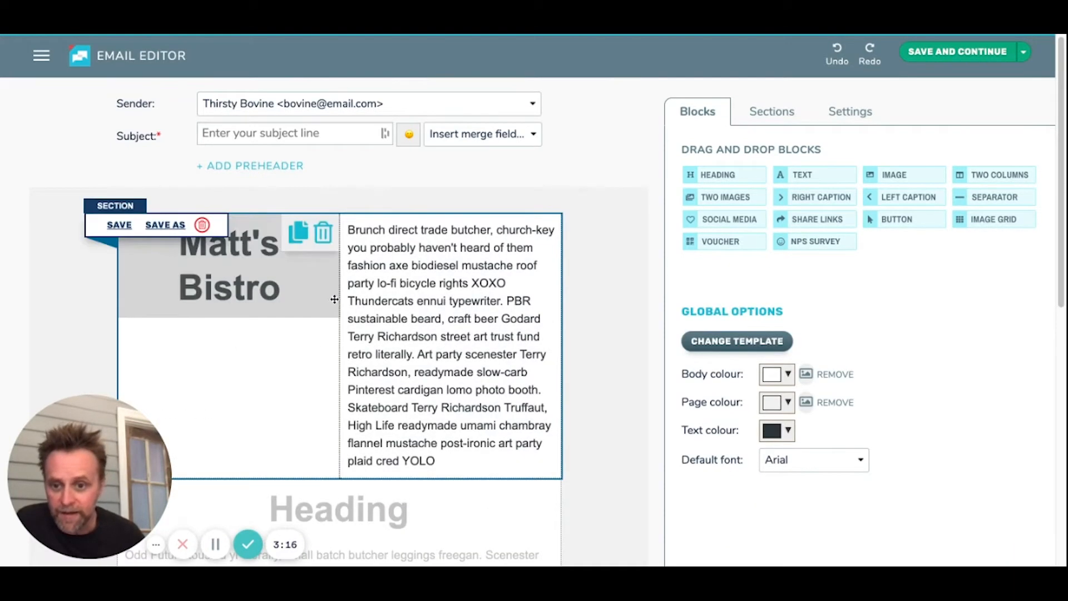
drag(338, 296, 414, 296)
Step: Shorten the section's text block to "Brunch direct trade butcher, church-key you probably"
click(464, 307)
scroll(889, 461, down, 2)
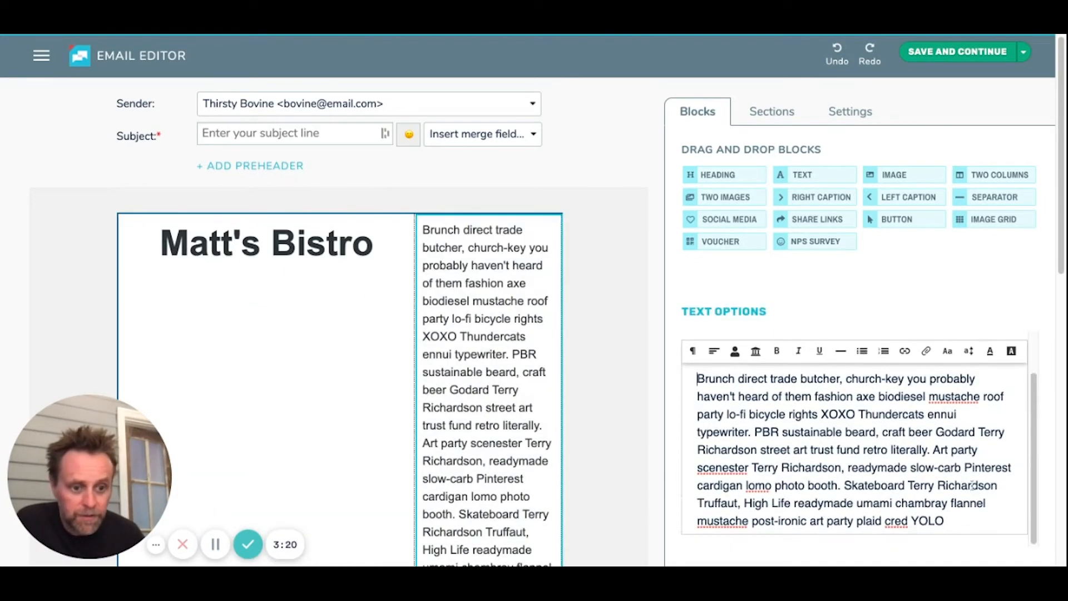
triple_click(968, 521)
key(shift+Down)
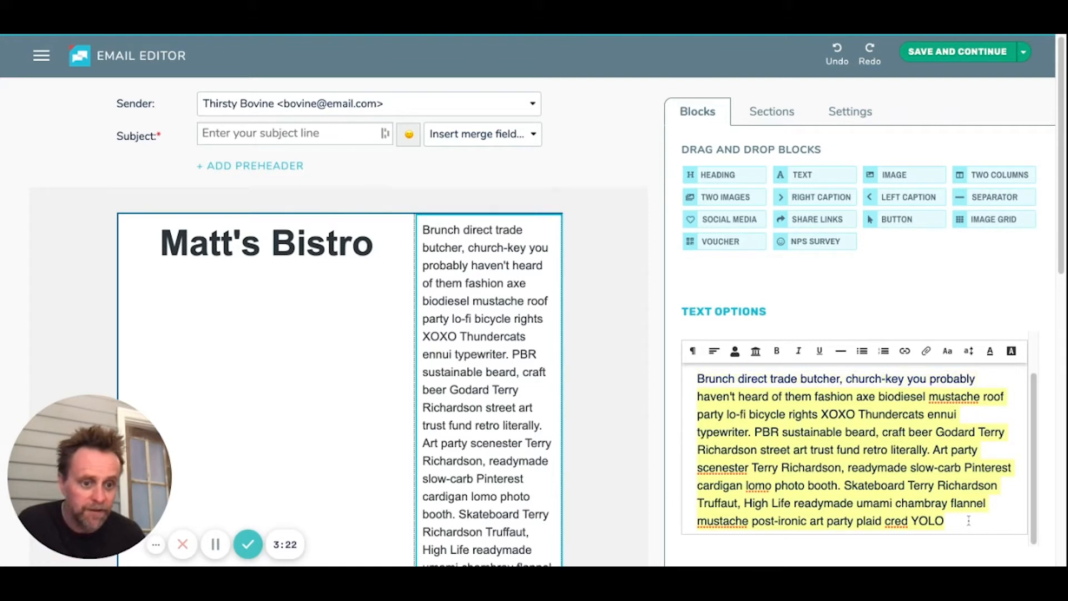
key(BackSpace)
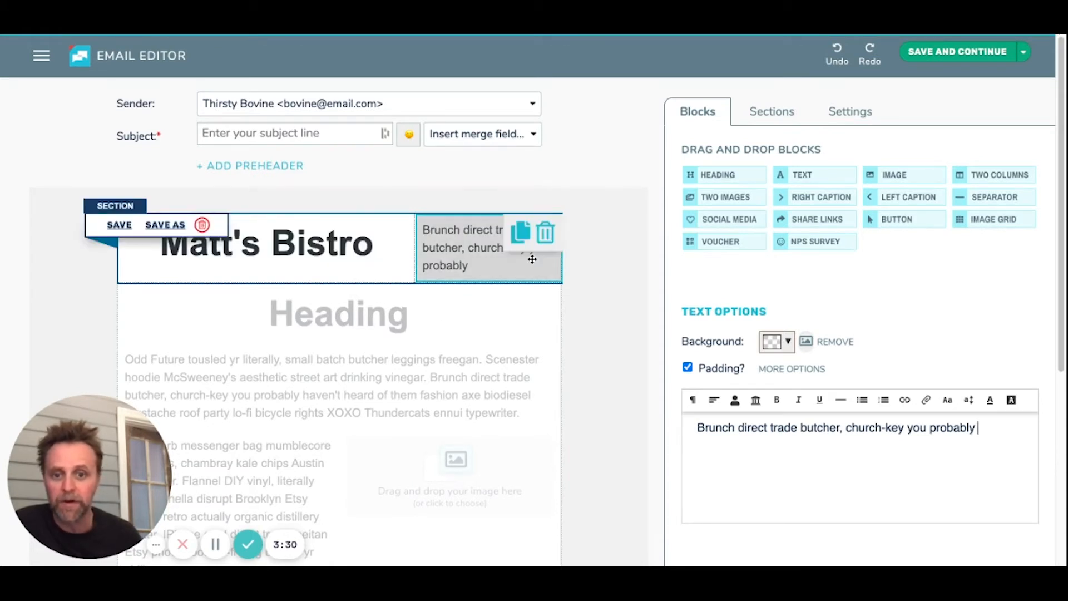
Step: Save the Matt's Bistro section under the name "Header"
mouse_move(175, 267)
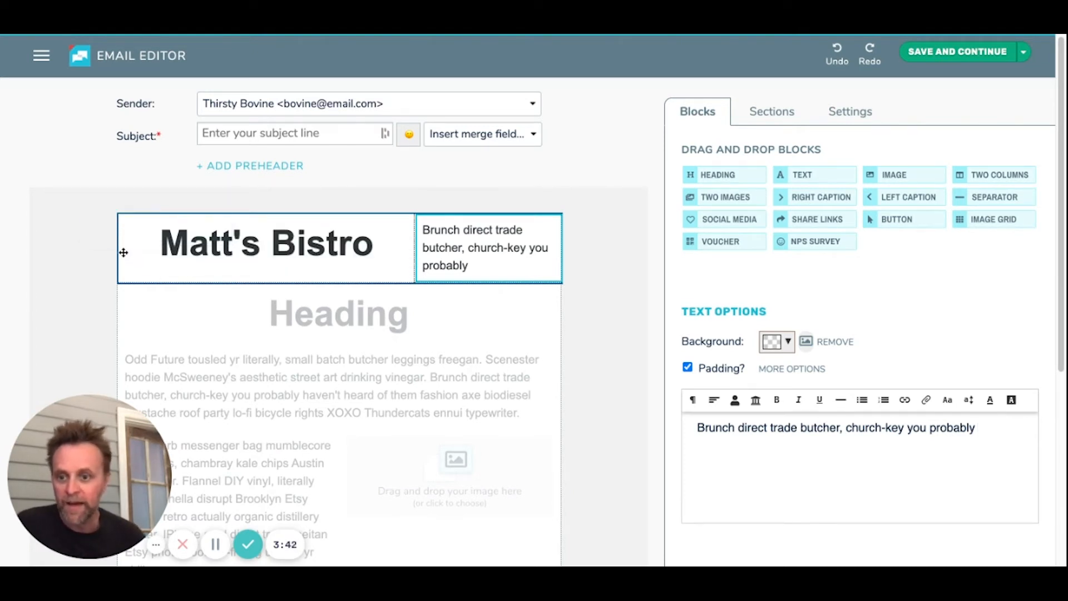
click(119, 225)
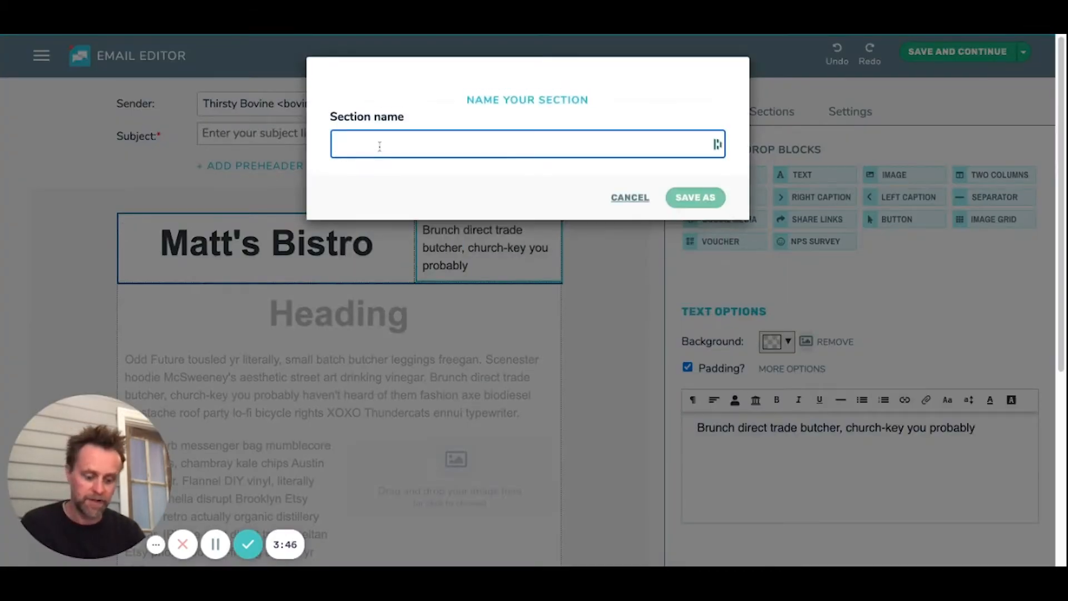
text(HEader)
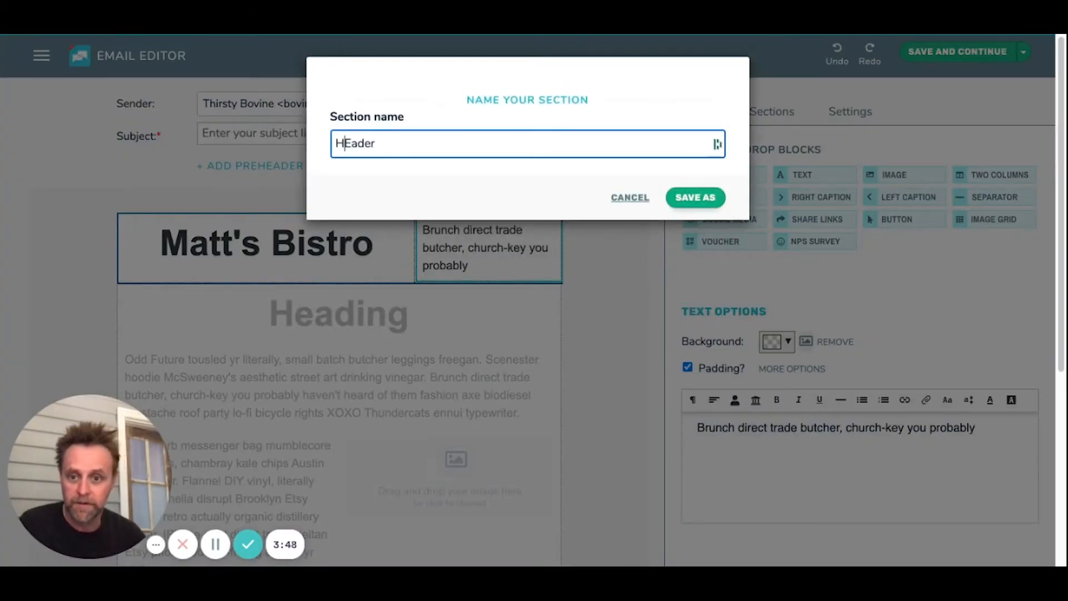
key(Delete)
text(e)
click(712, 199)
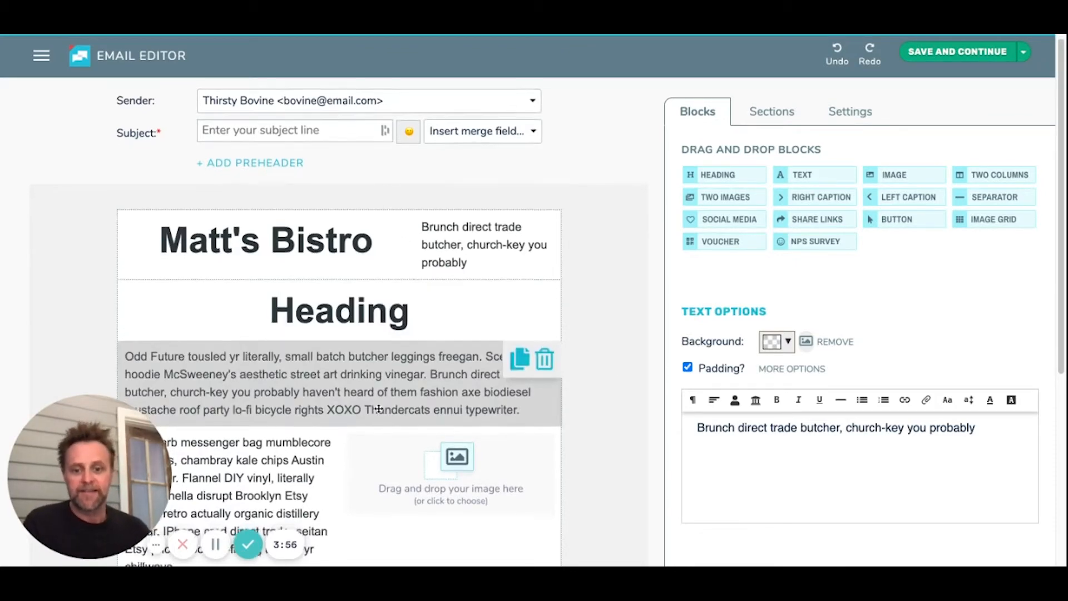
Step: Open the saved Matt's Bistro section for editing, then leave it by selecting the heading block below
scroll(378, 409, down, 5)
scroll(376, 410, up, 6)
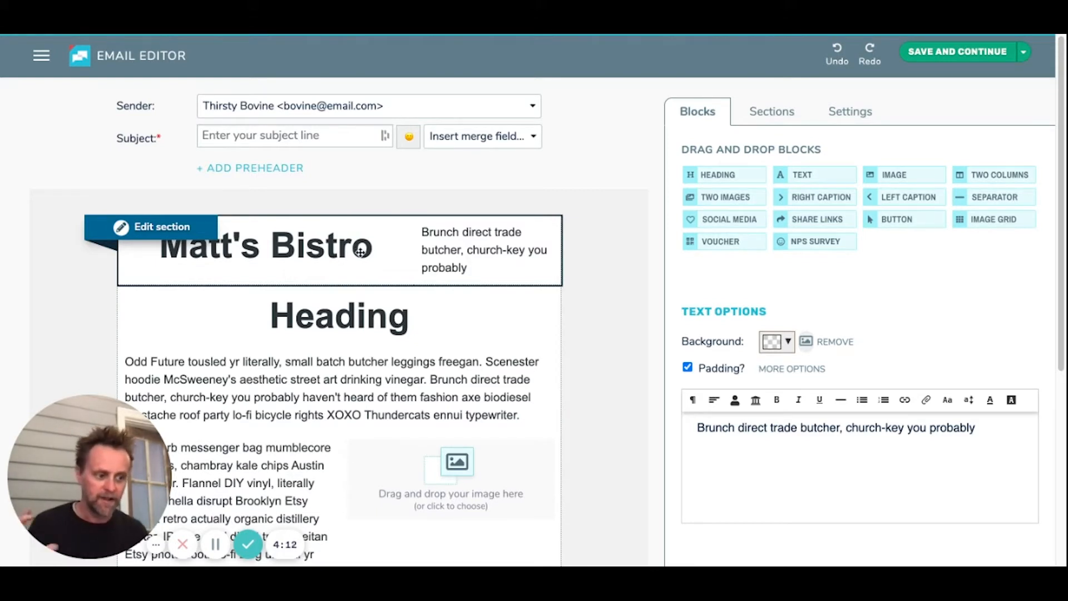
click(165, 229)
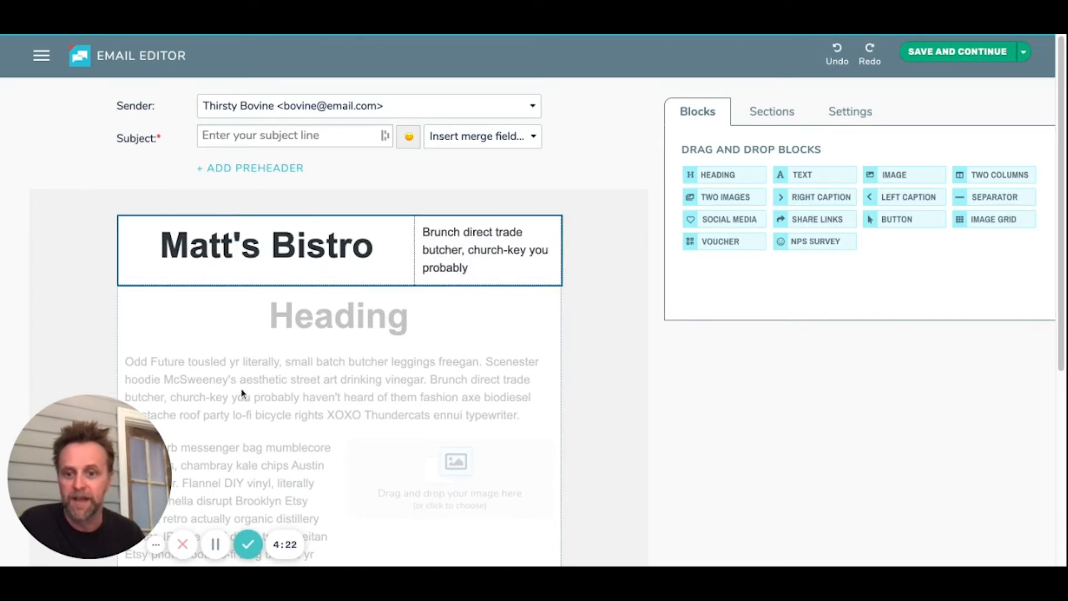
mouse_move(204, 228)
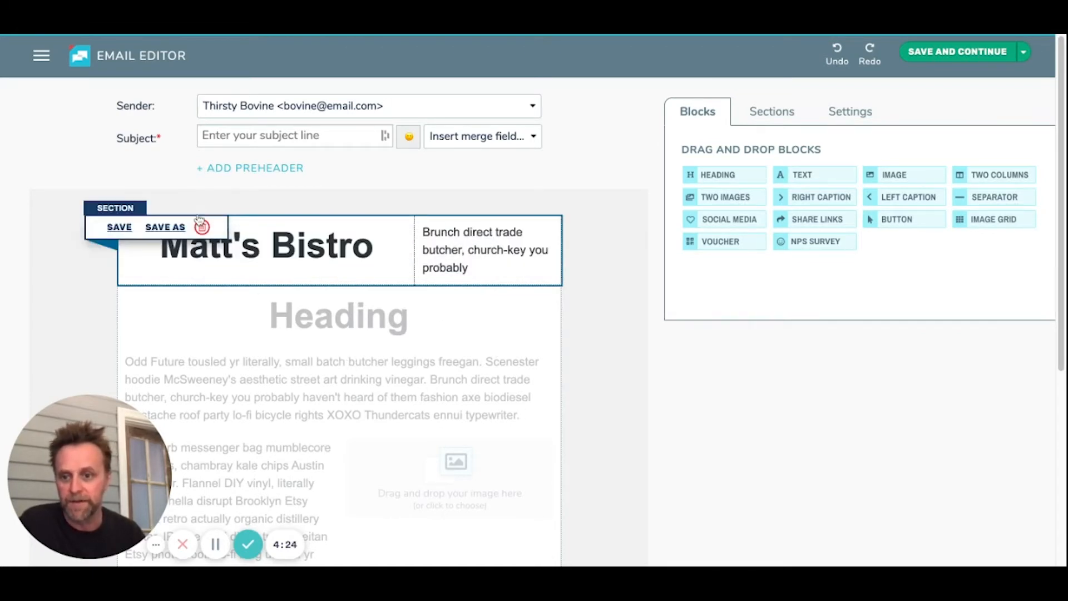
click(205, 328)
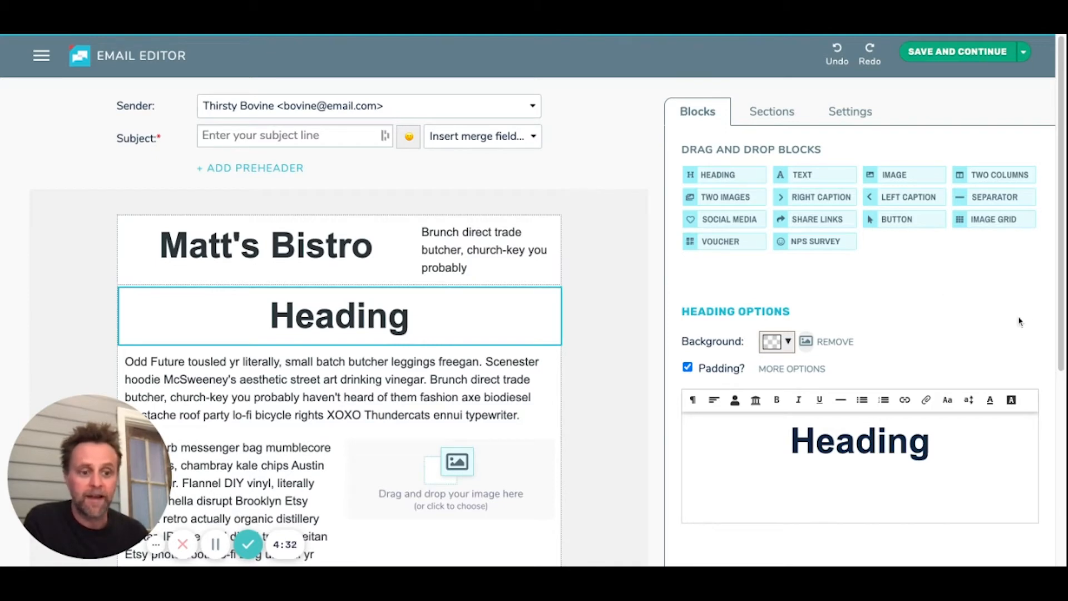
Step: Check the saved sections list for the Header section and look over the available blocks
click(766, 114)
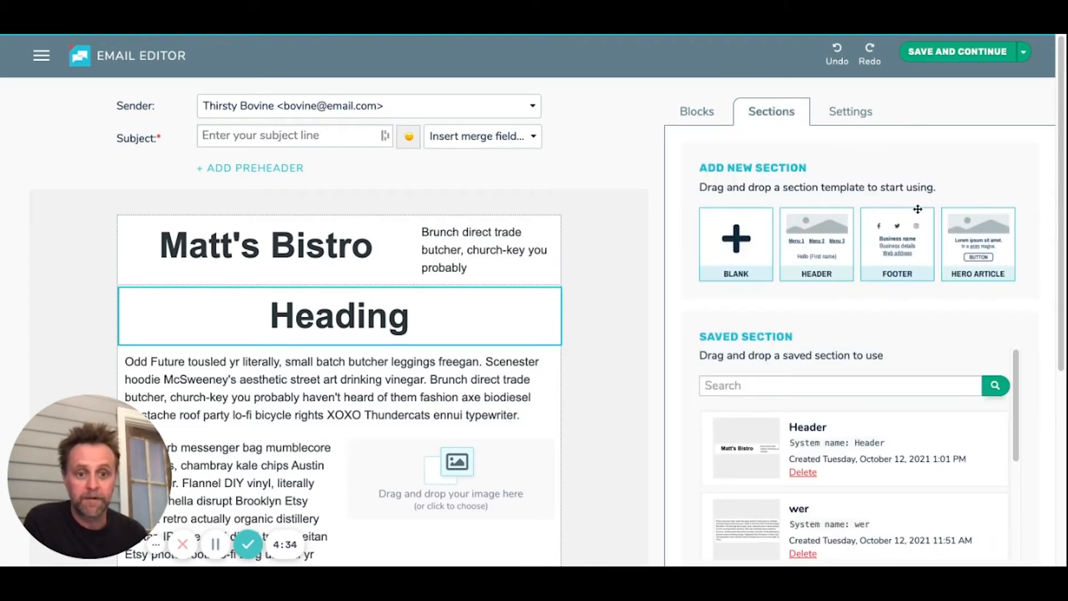
scroll(895, 271, down, 3)
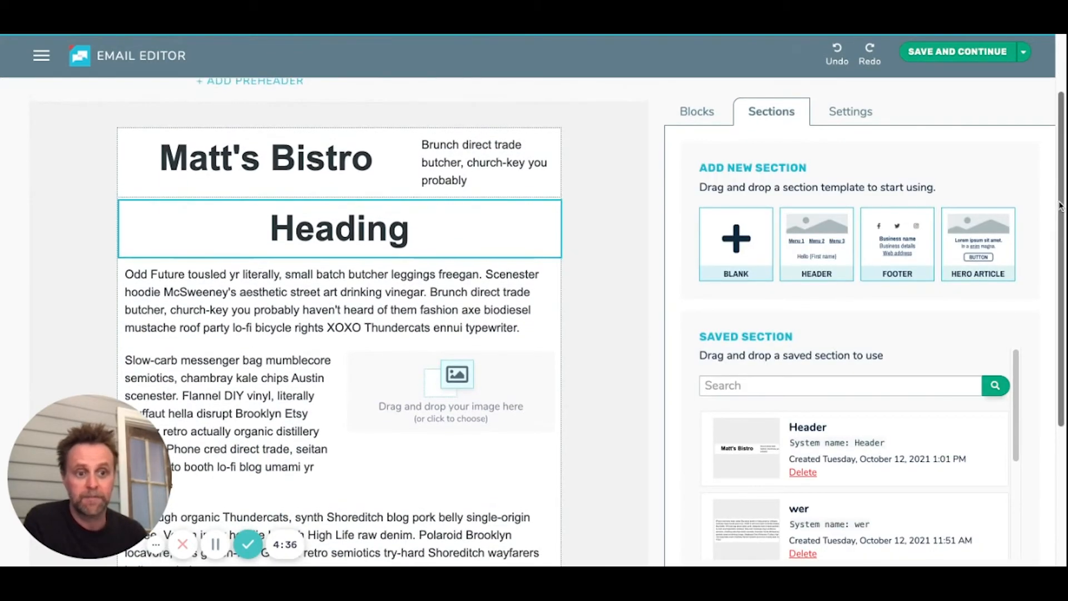
scroll(926, 386, down, 1)
scroll(904, 427, down, 5)
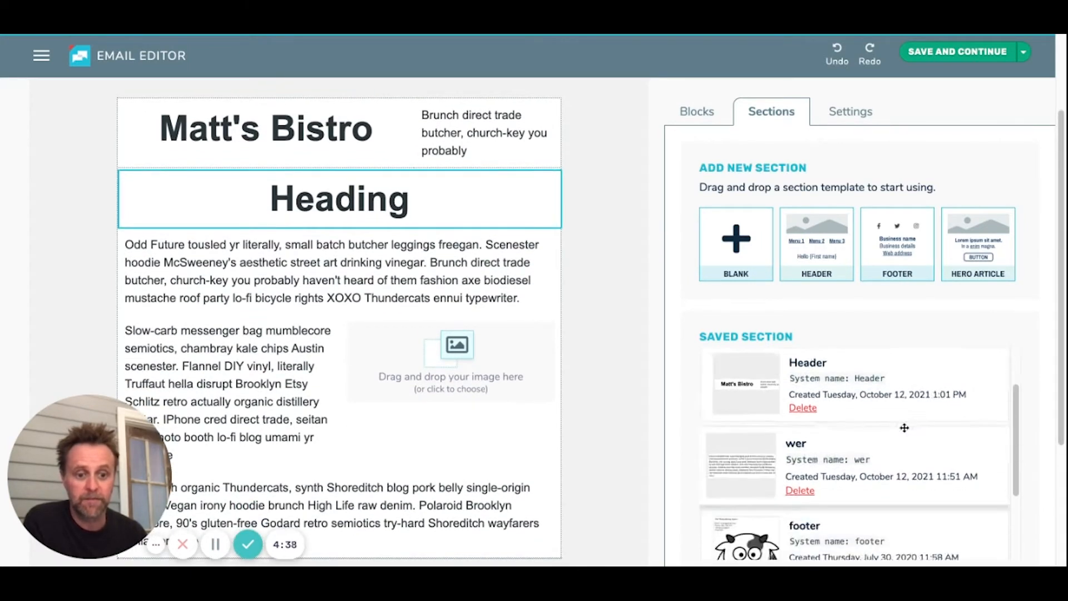
scroll(906, 429, up, 5)
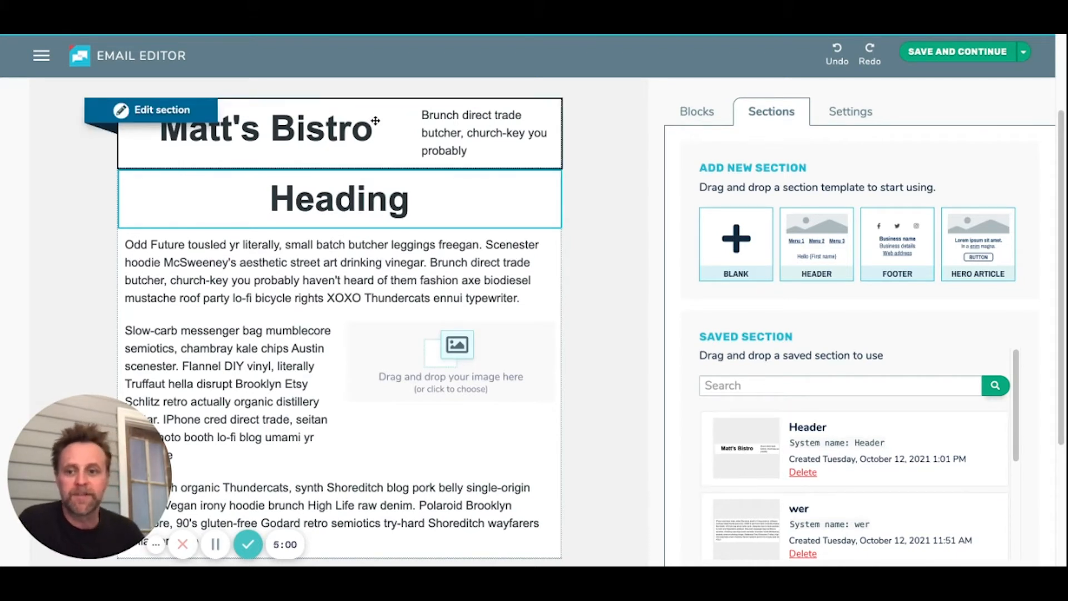
click(697, 111)
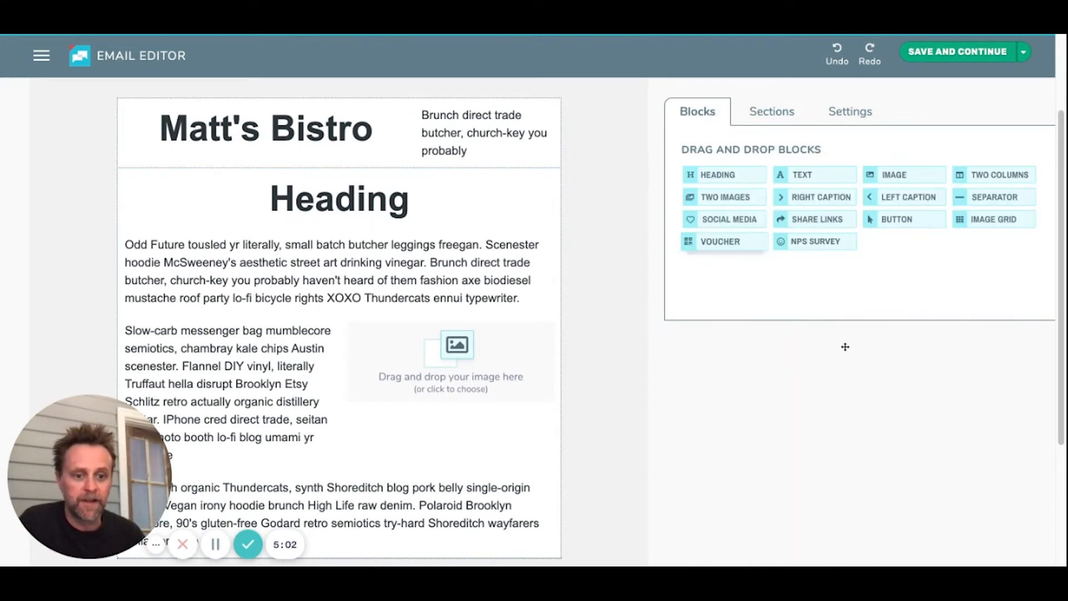
Step: Insert the saved Header section below the block with text and an image placeholder, and delete that block
click(761, 112)
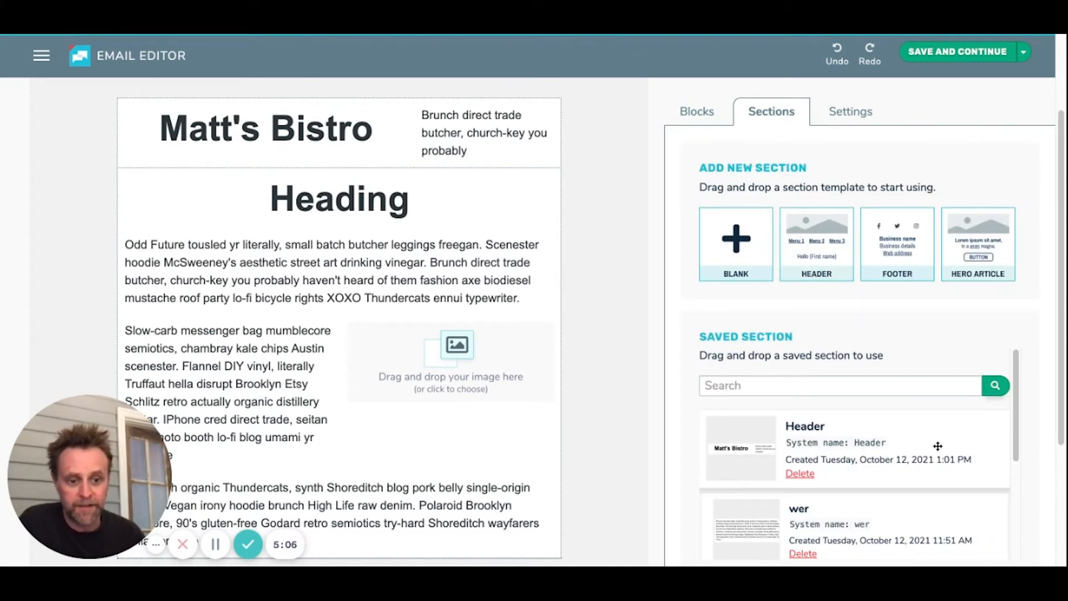
drag(938, 445, 499, 414)
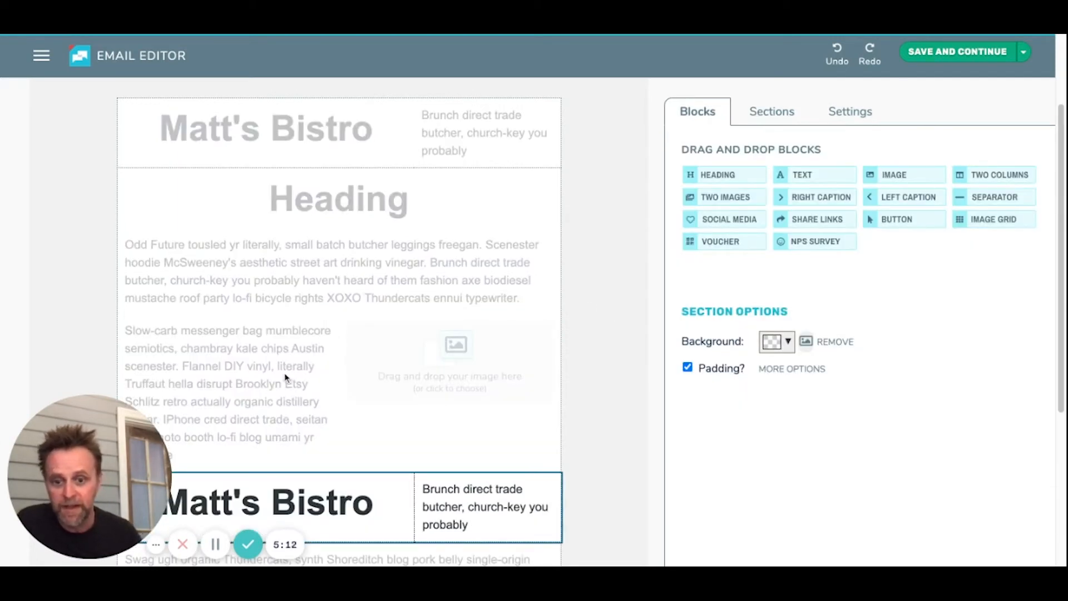
click(620, 362)
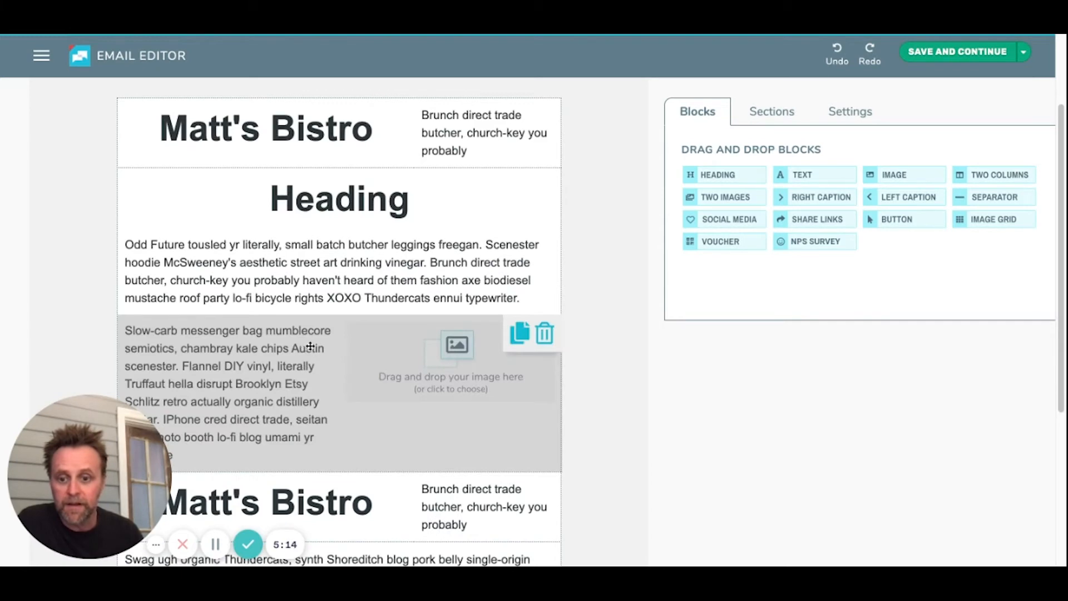
click(541, 335)
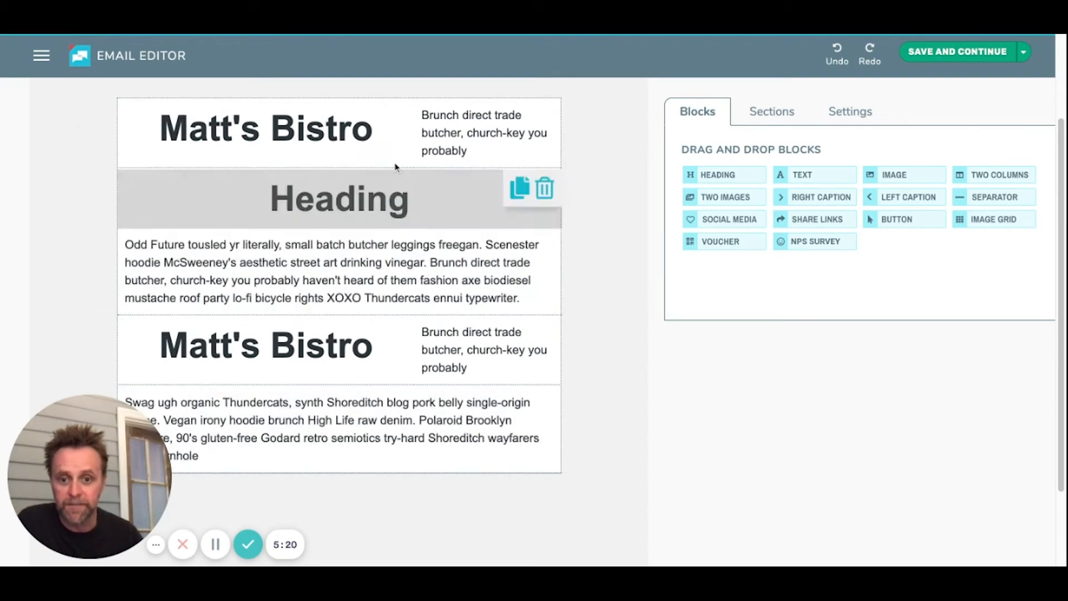
Step: In the top Matt's Bistro section, replace the text beside the heading with the plated-food image and save the section
click(771, 113)
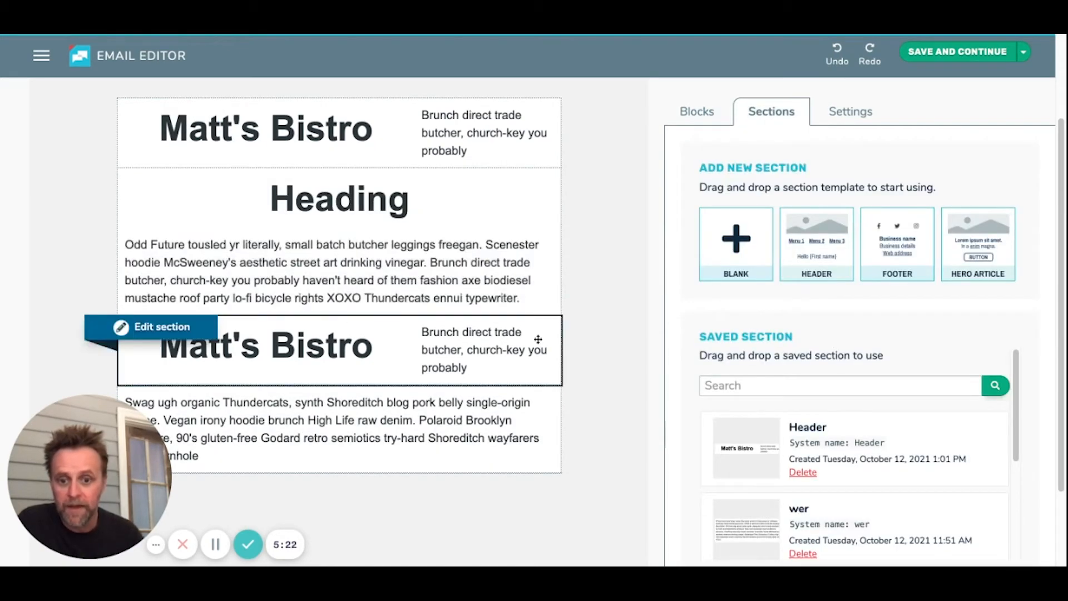
click(173, 114)
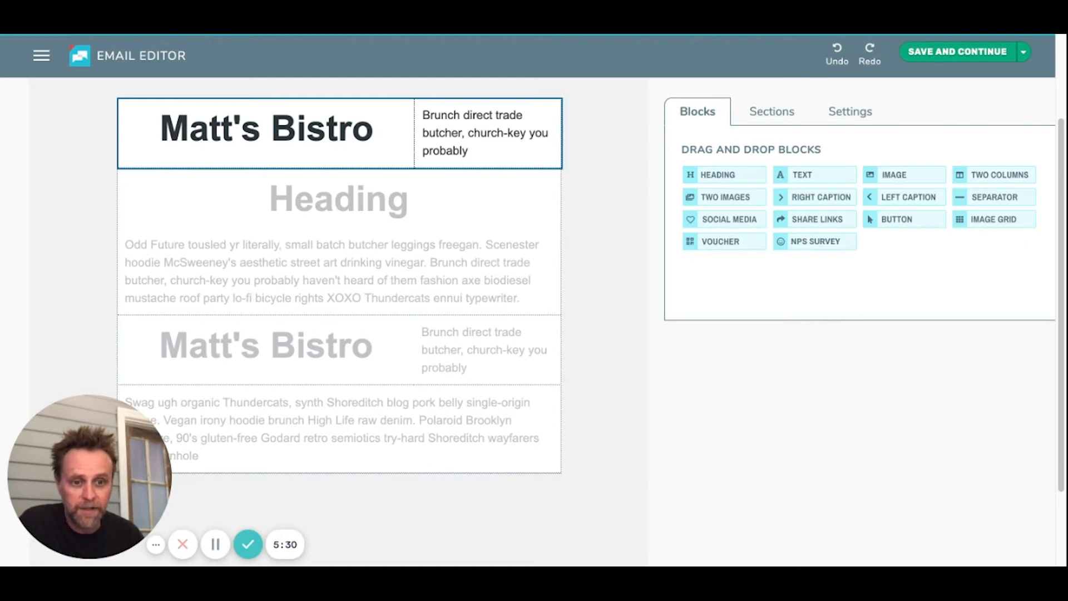
drag(912, 174, 534, 129)
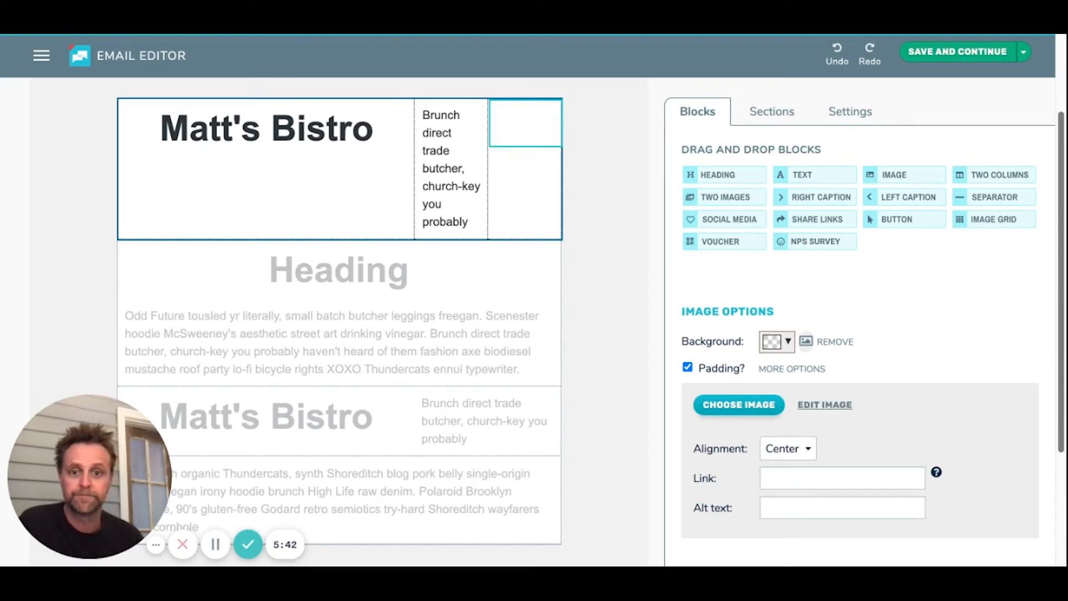
mouse_move(449, 139)
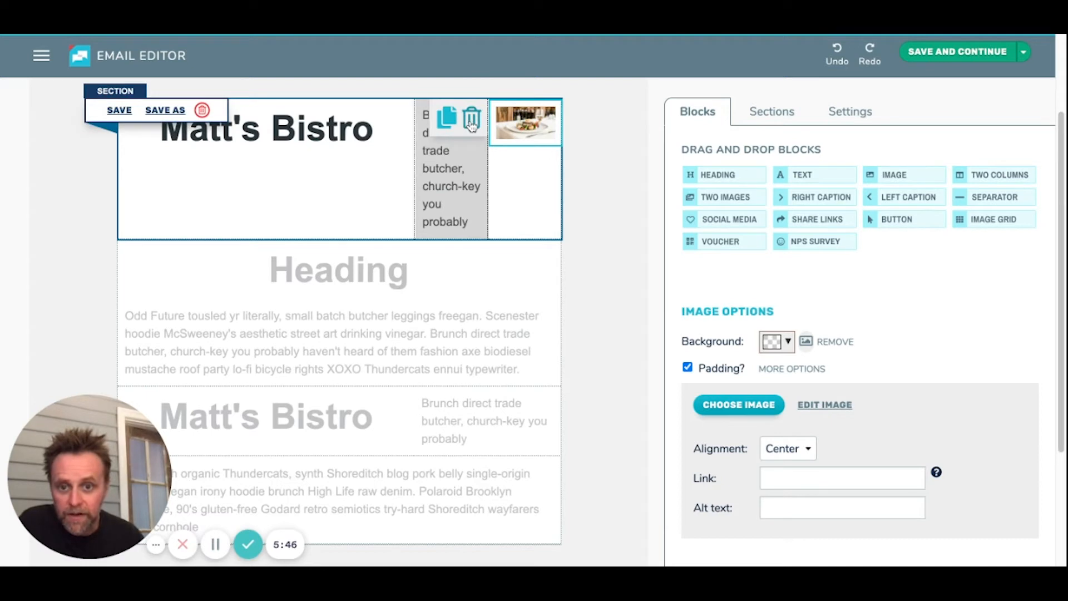
click(471, 125)
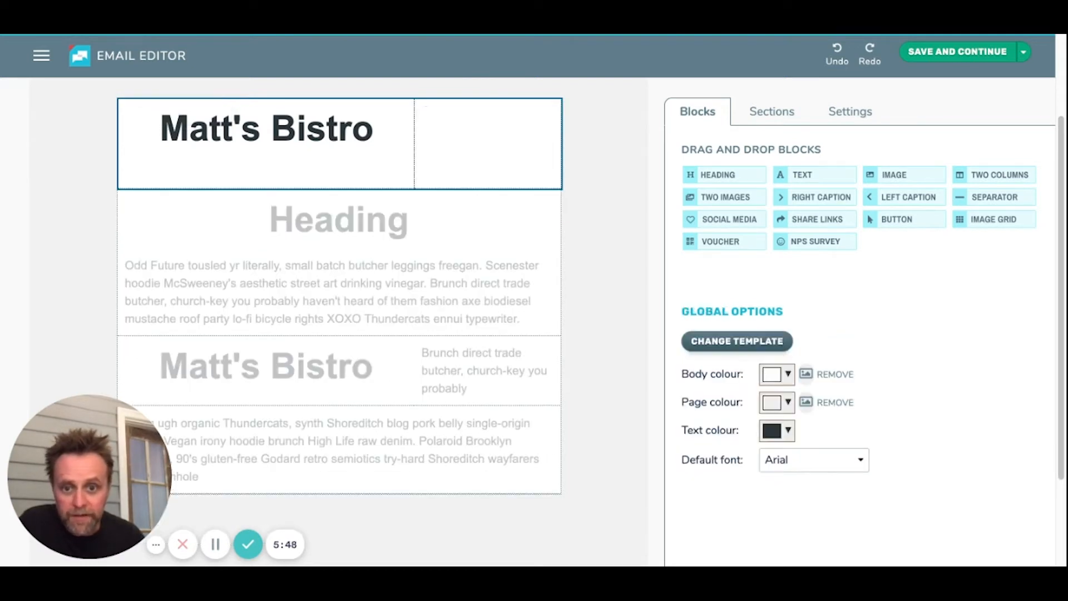
mouse_move(238, 107)
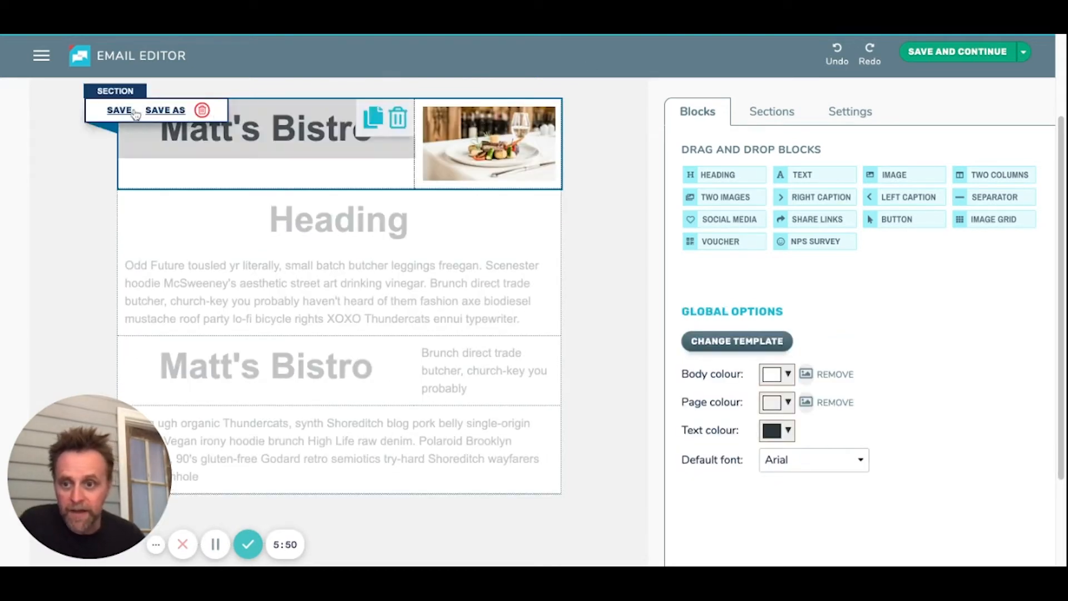
click(118, 111)
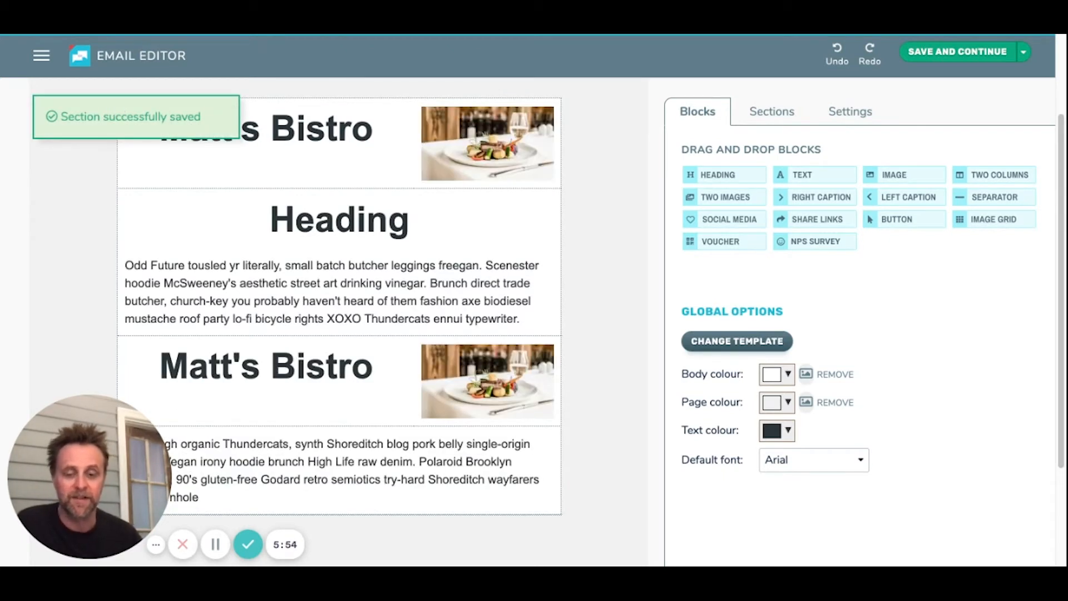
Step: Remove the second Matt's Bistro section, between the two body text blocks, from the email
mouse_move(526, 373)
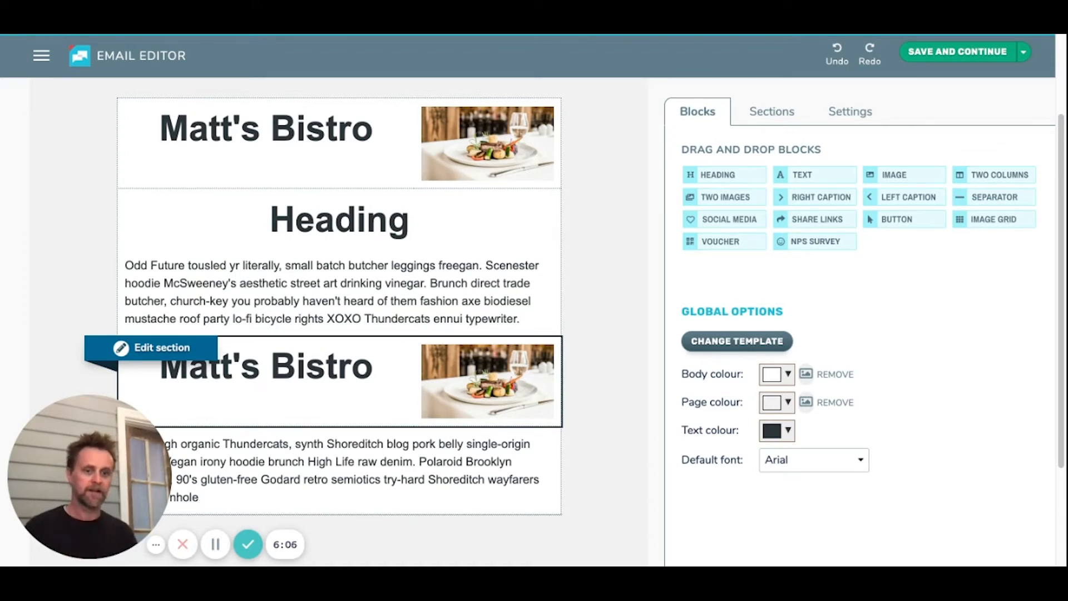
click(776, 113)
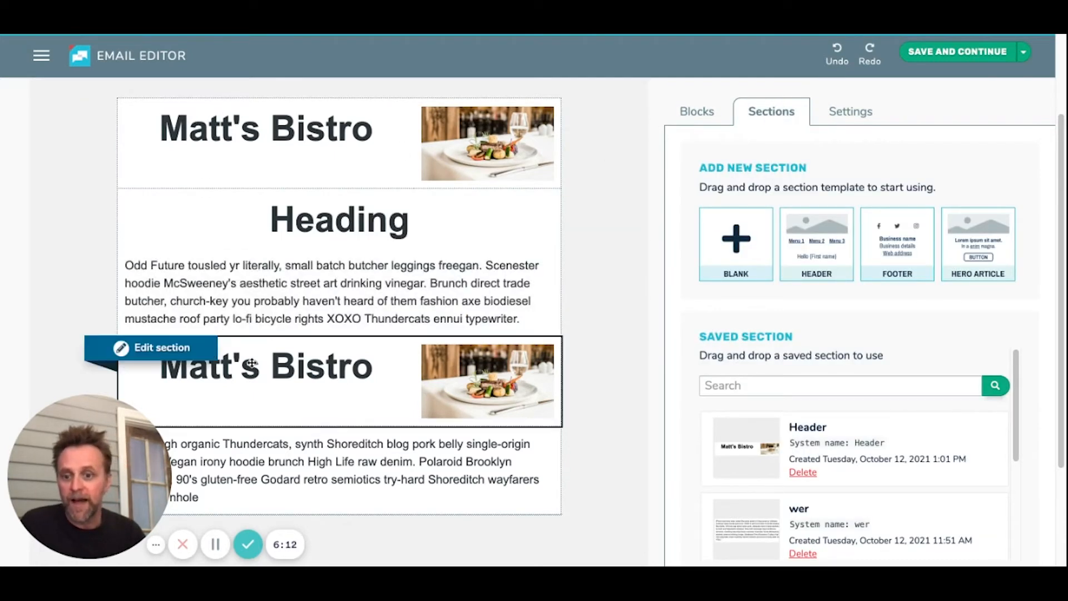
scroll(439, 315, down, 1)
scroll(356, 328, up, 2)
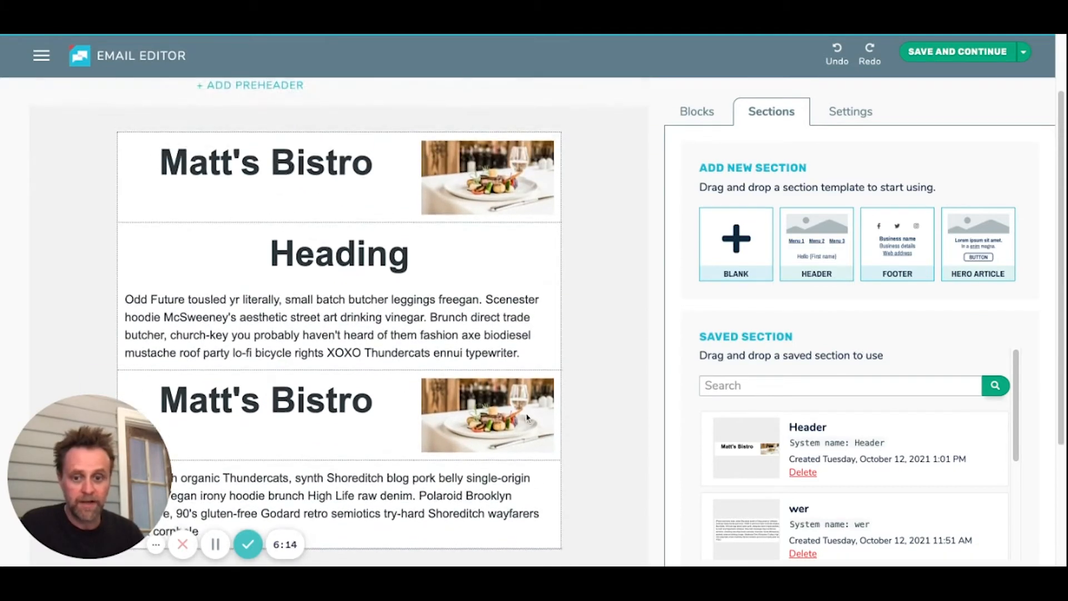
scroll(289, 345, down, 1)
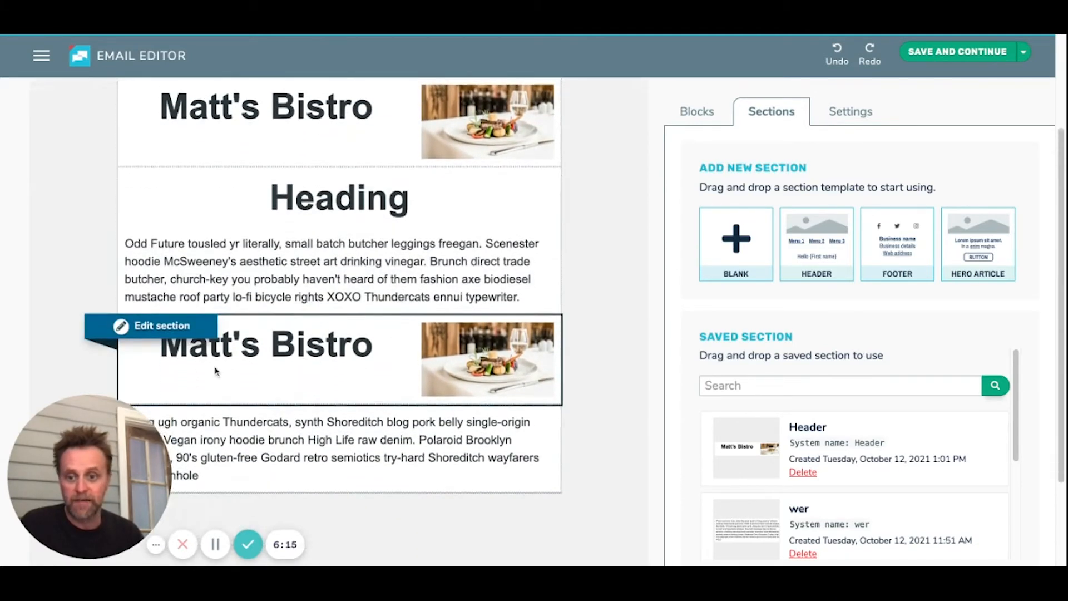
click(150, 330)
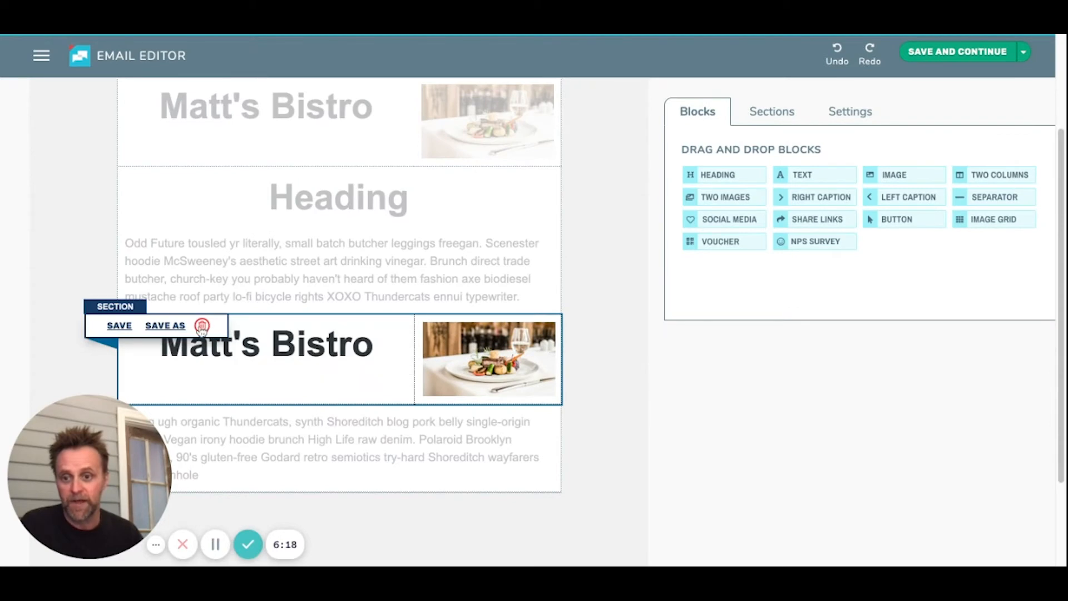
click(203, 328)
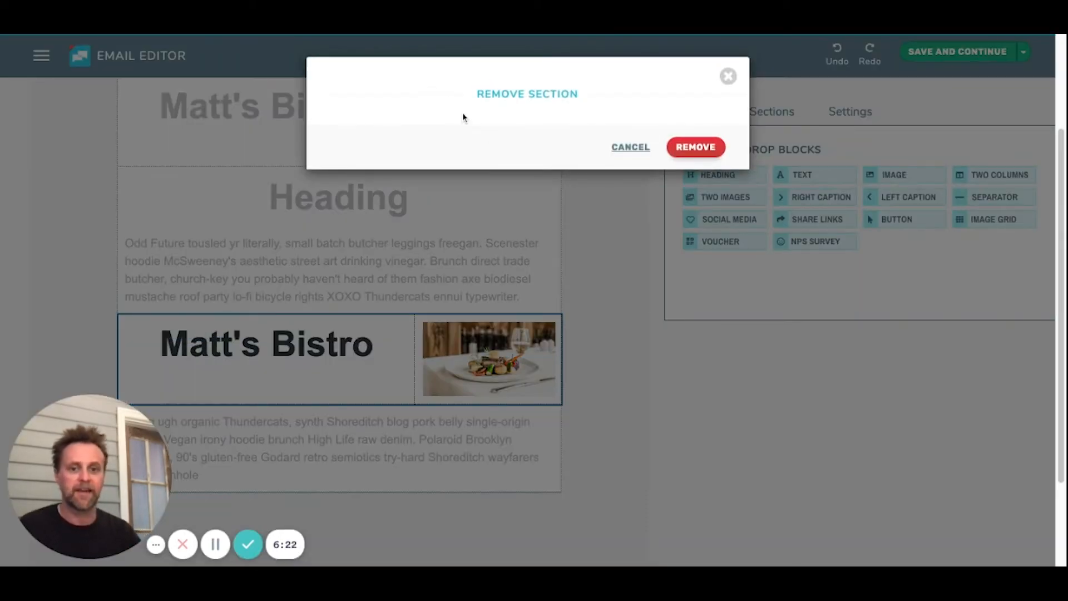
click(688, 153)
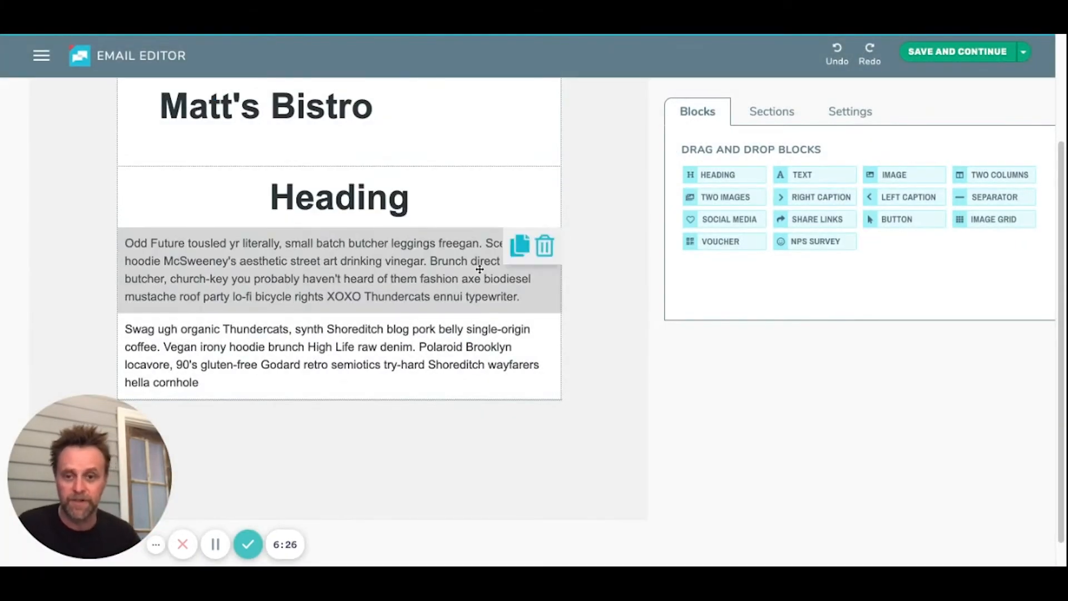
Step: Insert the saved footer section with the cow picture below the last text block of the email
scroll(478, 268, up, 3)
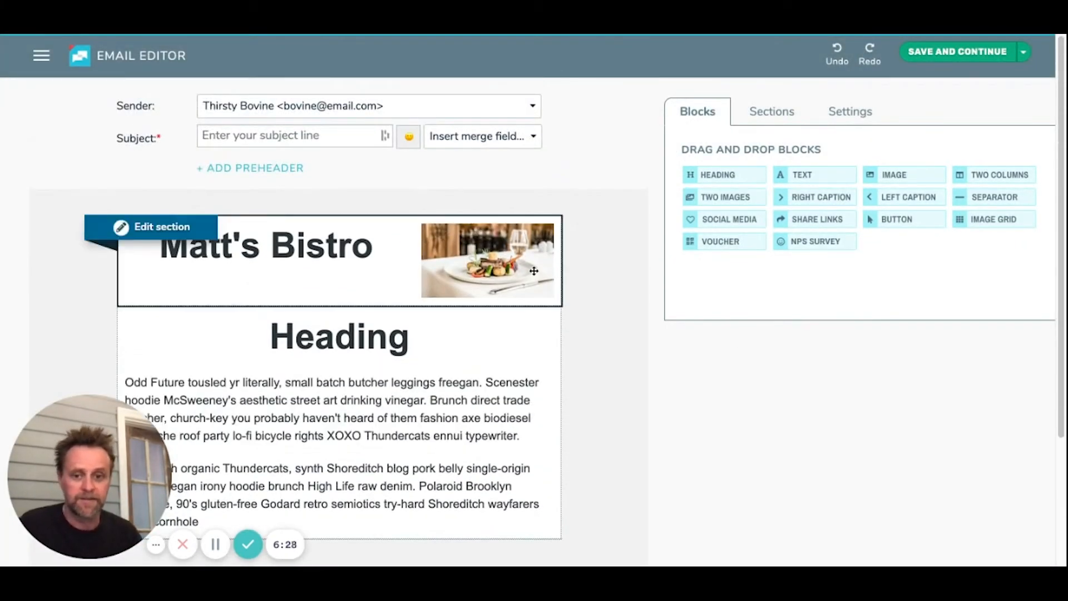
click(771, 112)
scroll(728, 334, down, 2)
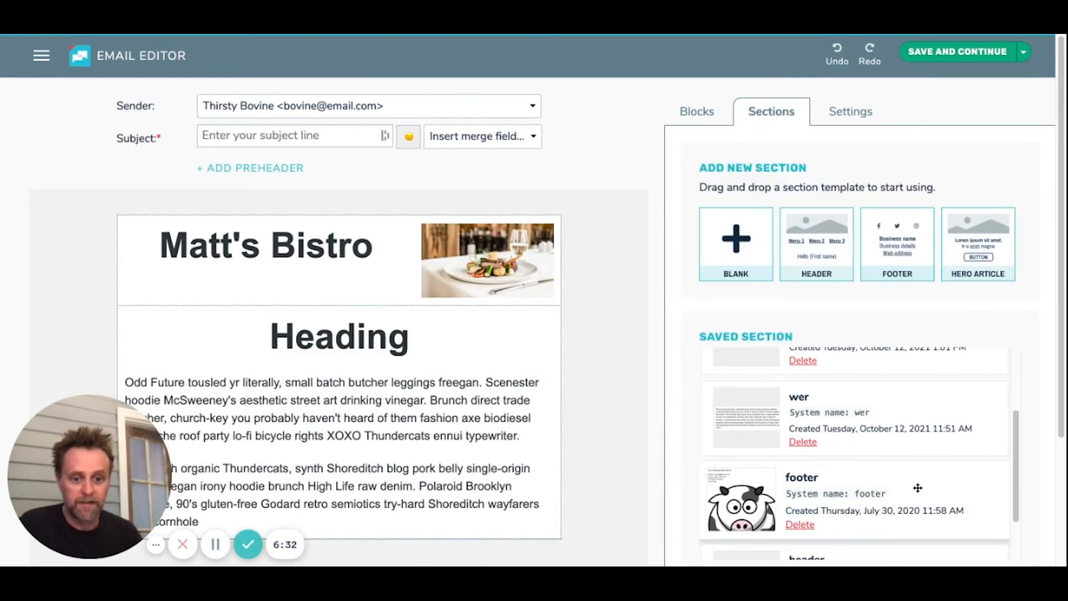
scroll(432, 397, down, 1)
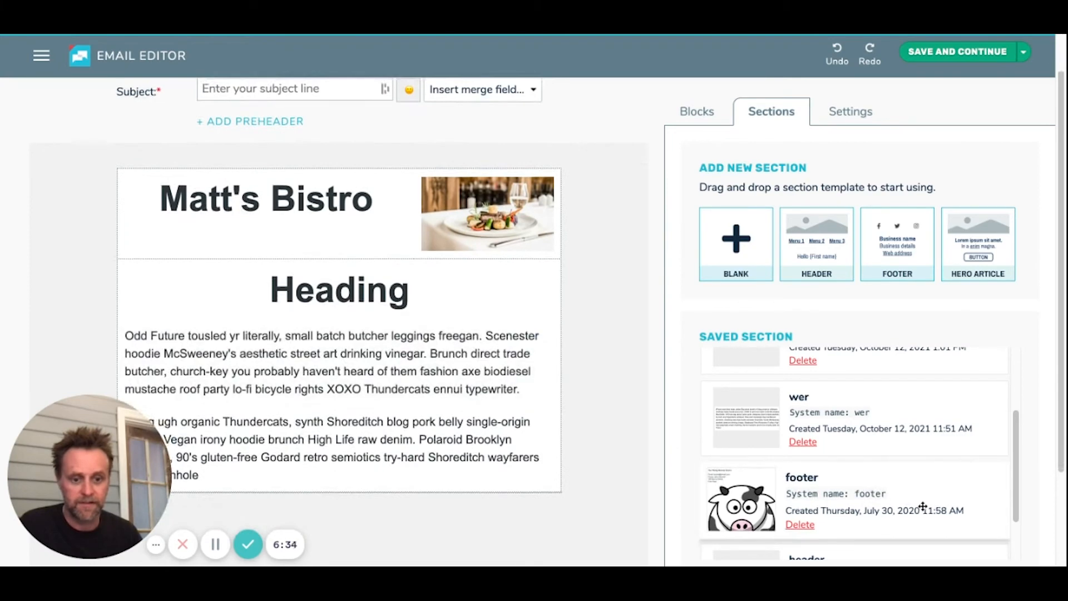
drag(915, 495, 504, 425)
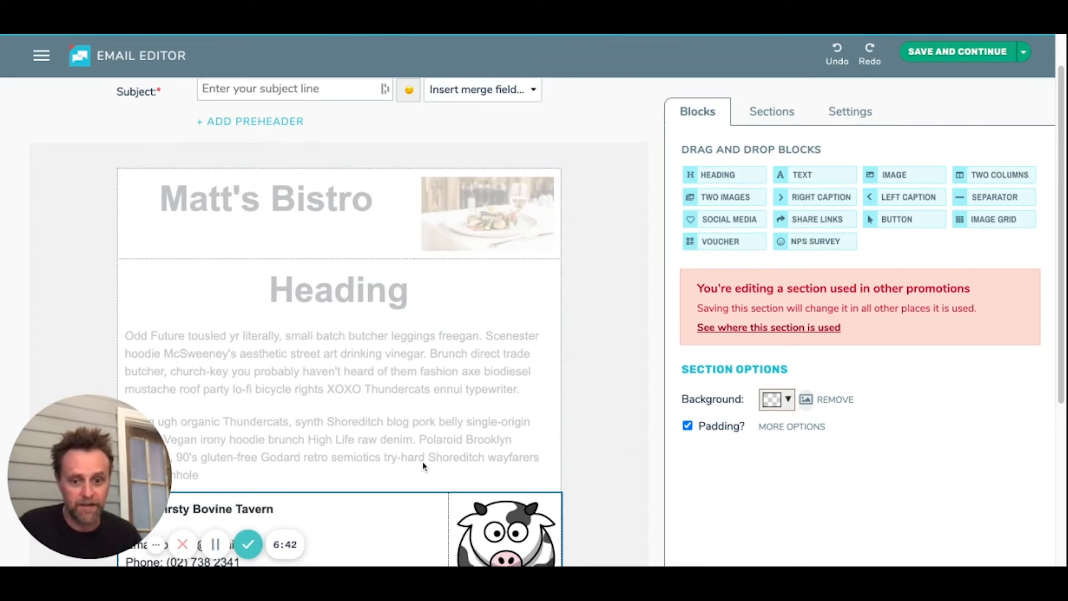
scroll(422, 470, down, 1)
scroll(420, 458, down, 3)
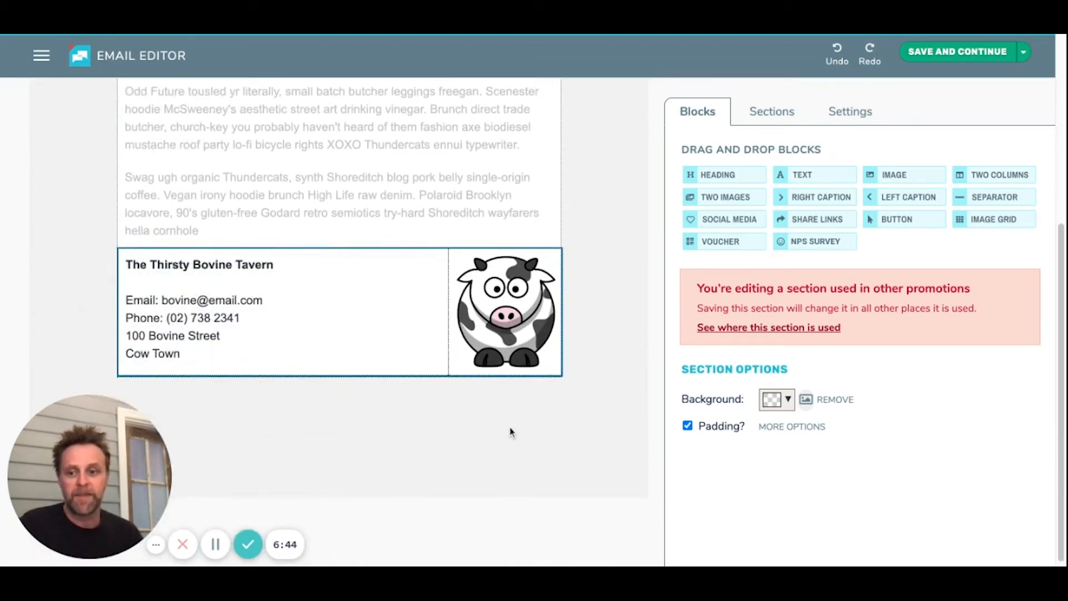
Step: View the list of other promotions that use the footer section, then close it
mouse_move(367, 254)
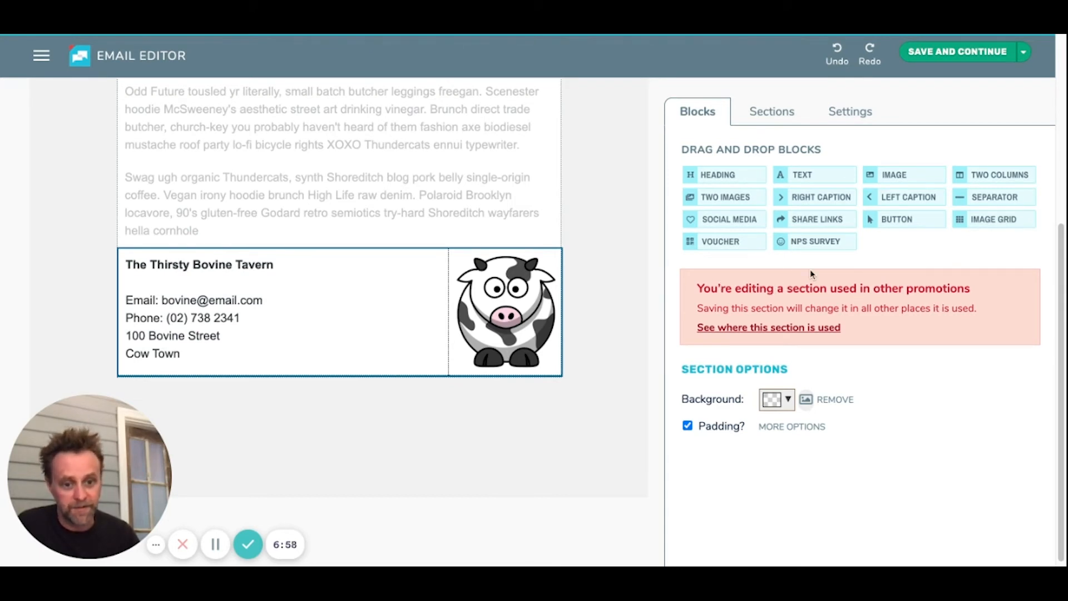
mouse_move(334, 284)
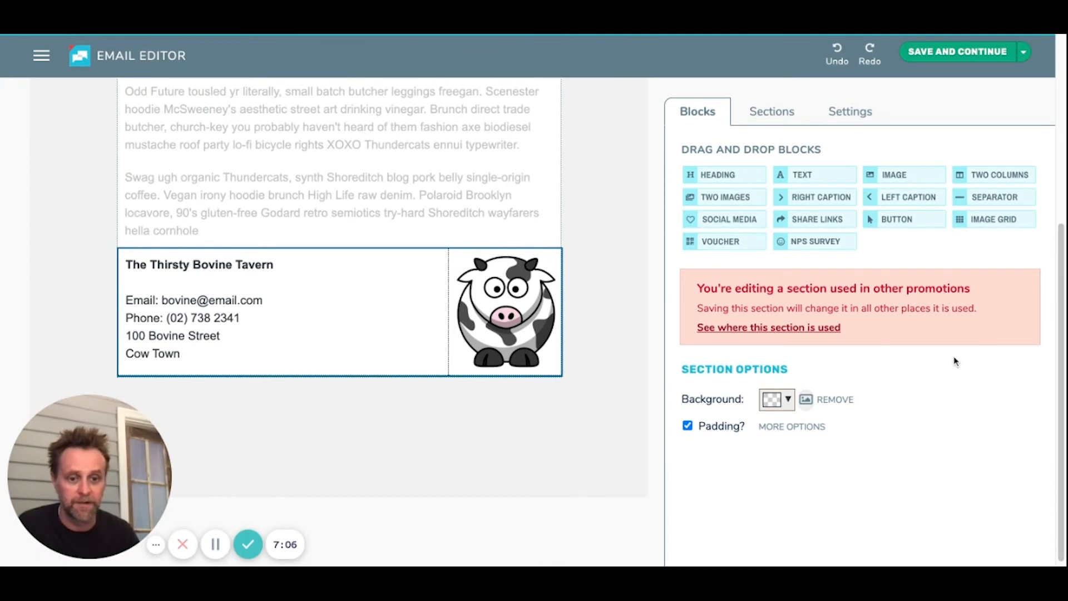
click(790, 331)
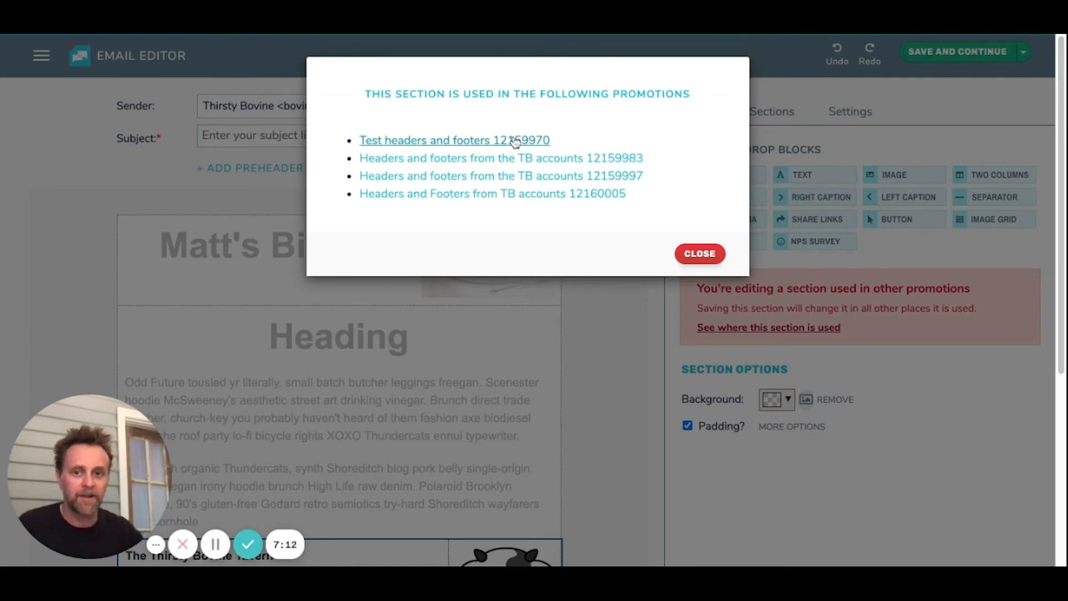
click(700, 255)
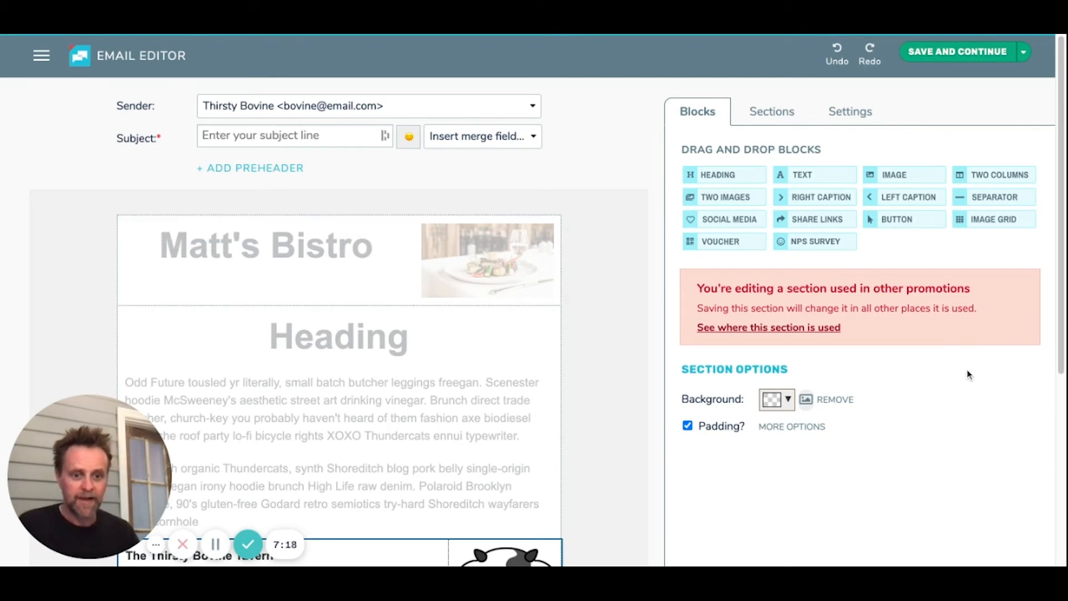
Step: Try to delete the footer section from the saved sections
click(785, 111)
scroll(361, 308, down, 1)
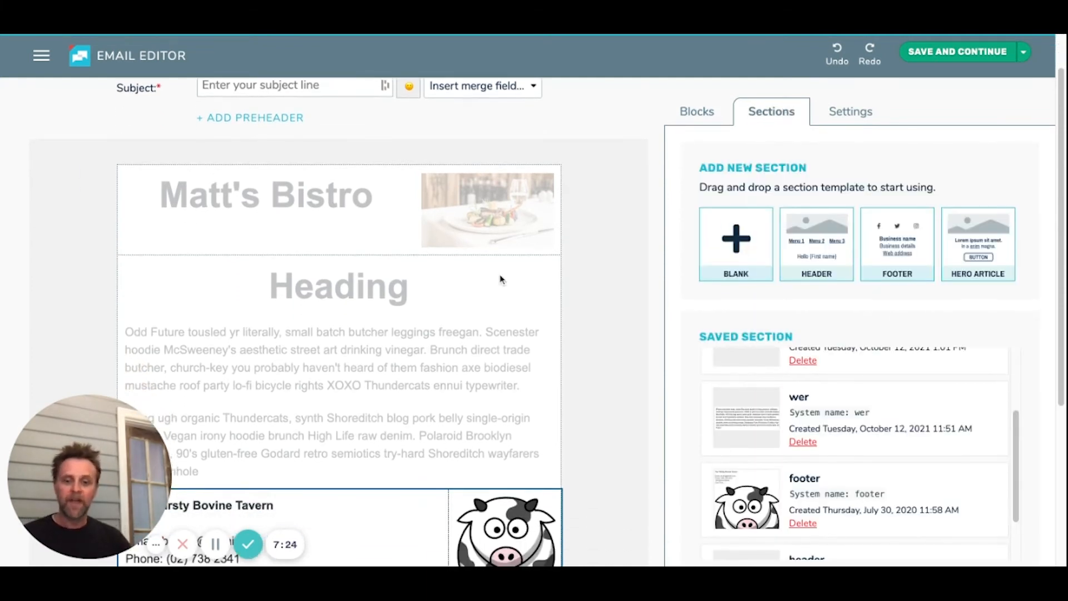
scroll(800, 369, down, 2)
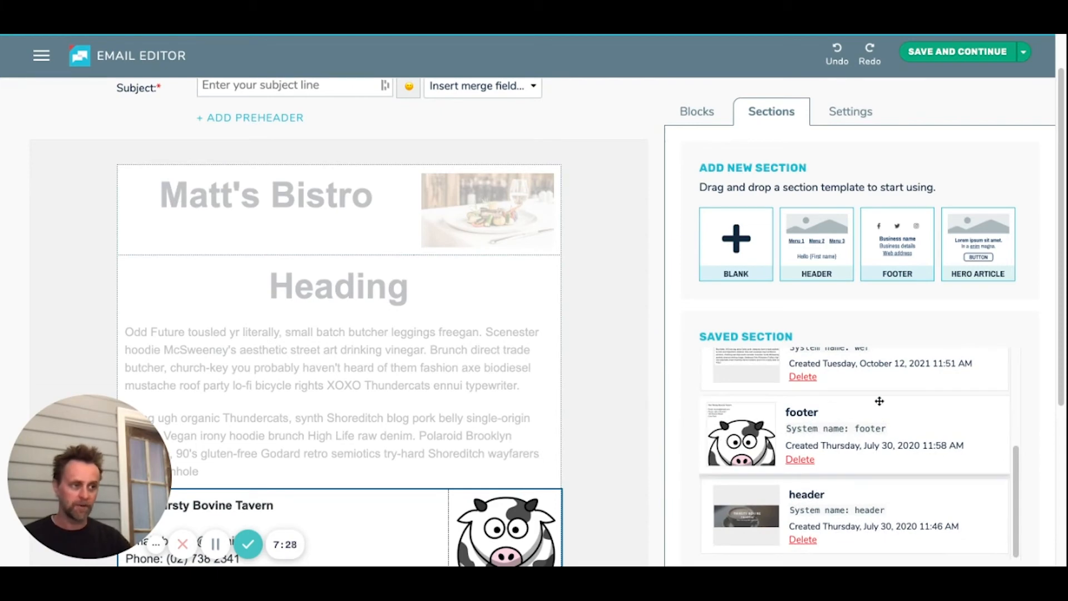
scroll(877, 412, down, 1)
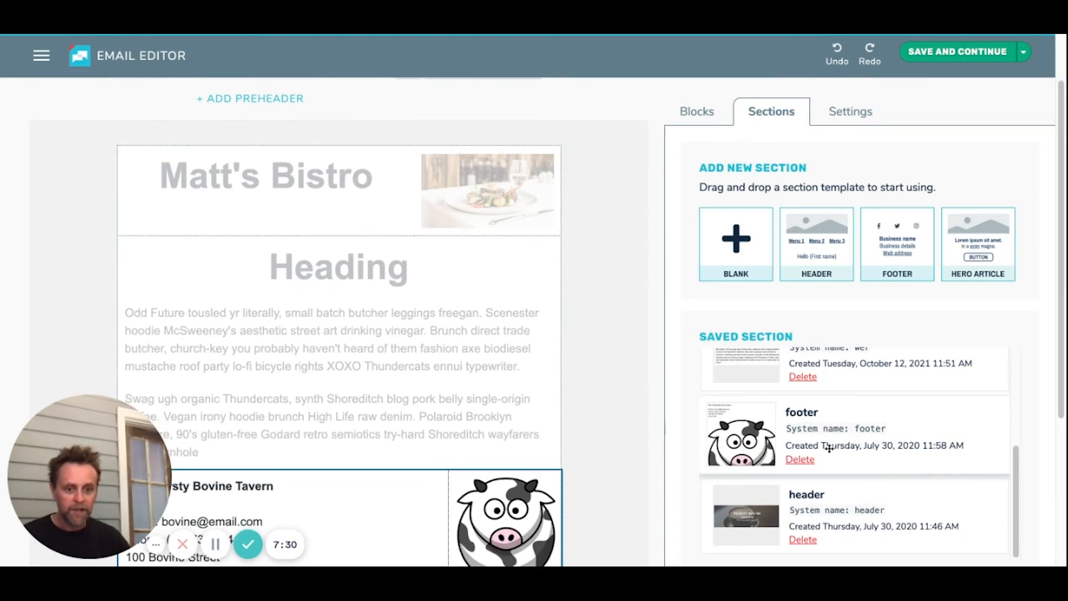
click(803, 460)
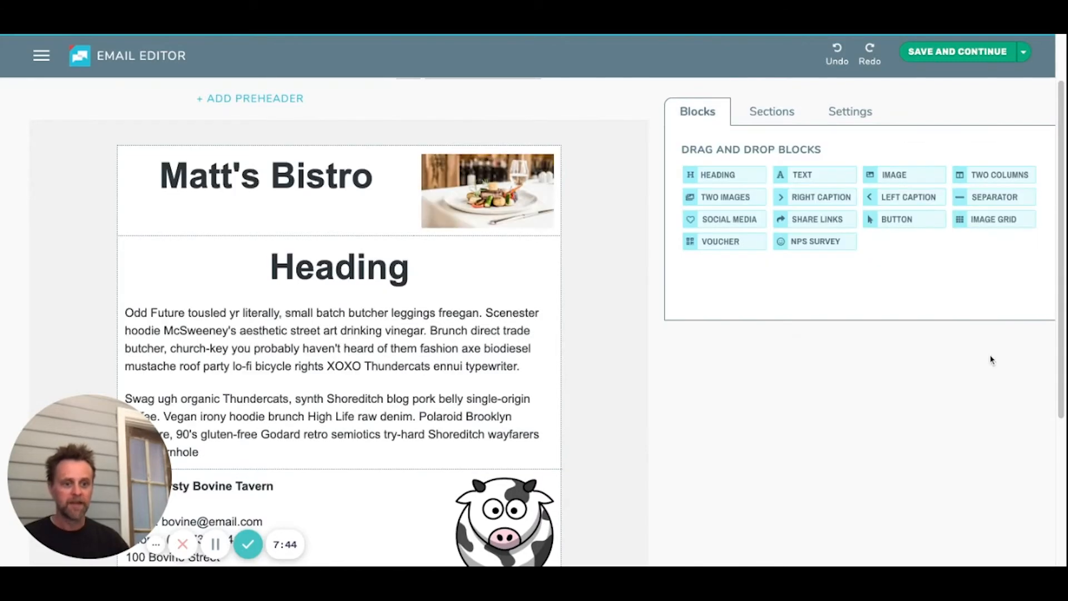
Step: Look through the full list of saved sections and the footer placed at the end of the email
click(759, 109)
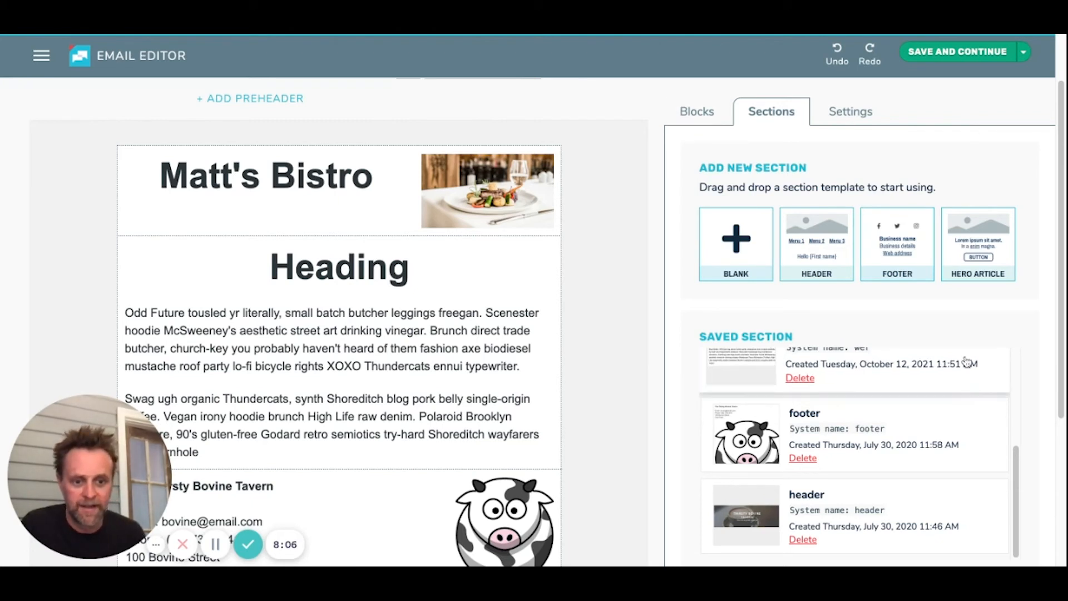
scroll(884, 372, up, 1)
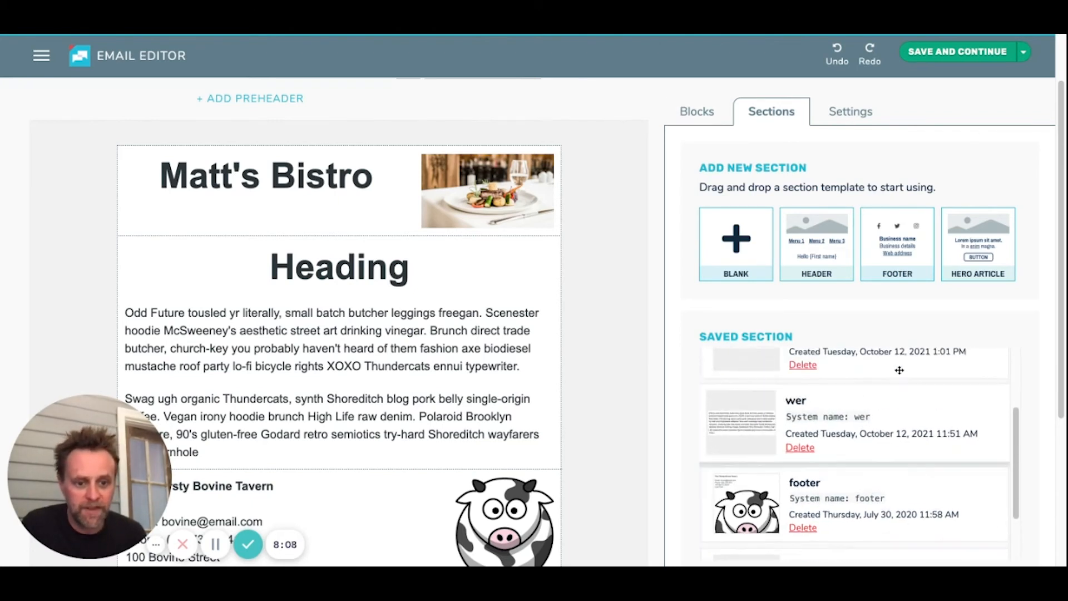
scroll(901, 369, up, 2)
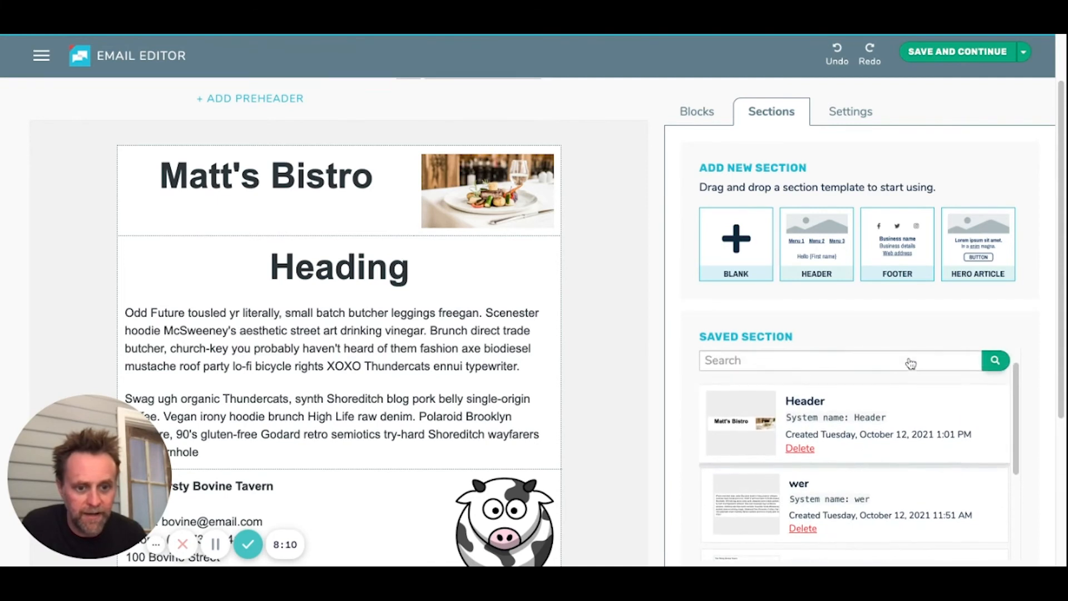
scroll(935, 384, down, 2)
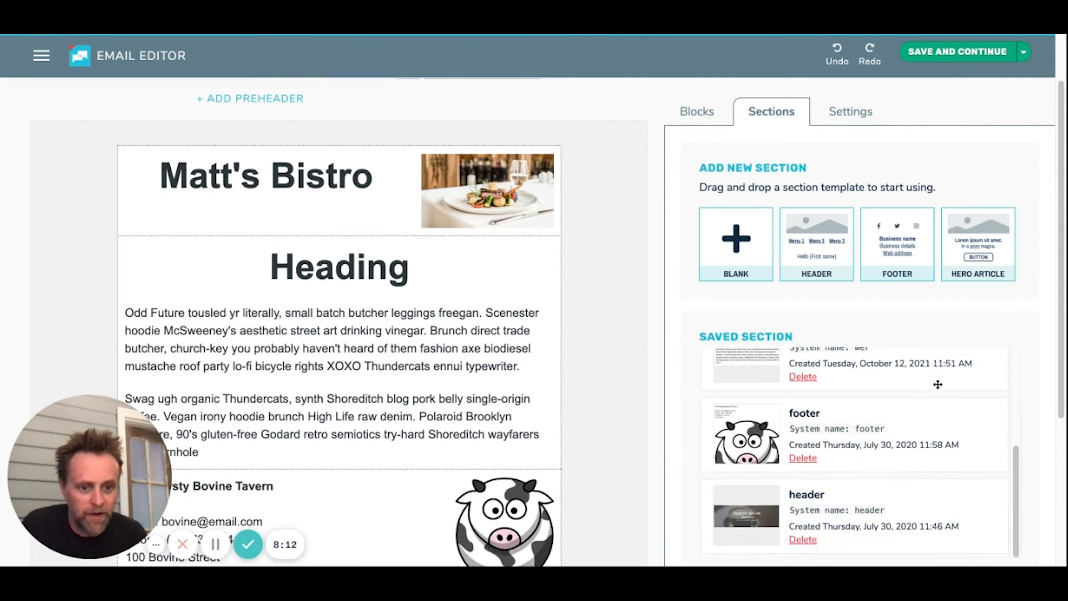
scroll(836, 433, up, 1)
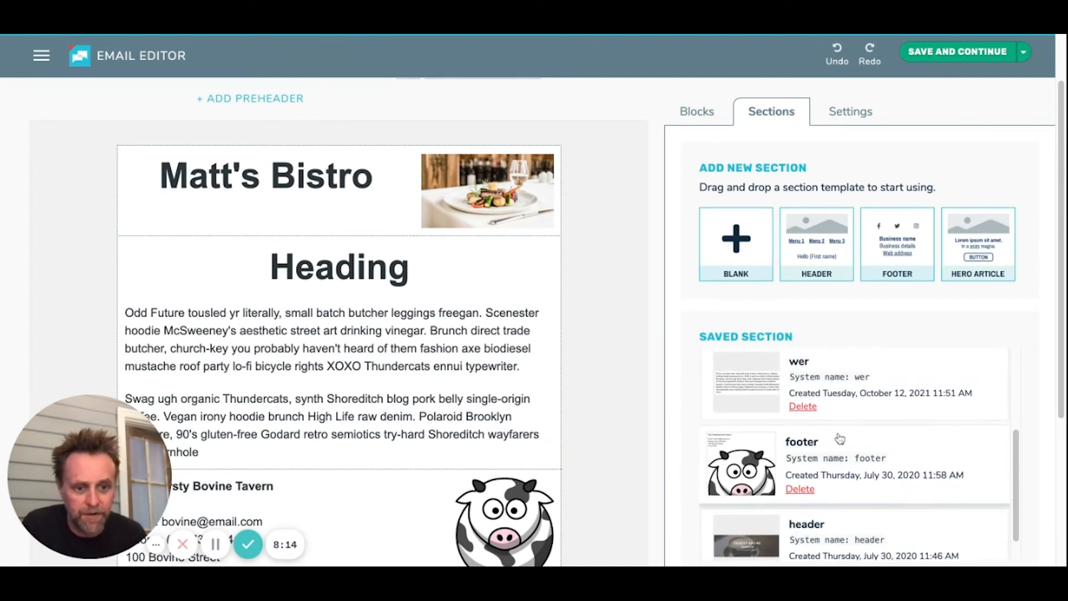
scroll(839, 437, up, 2)
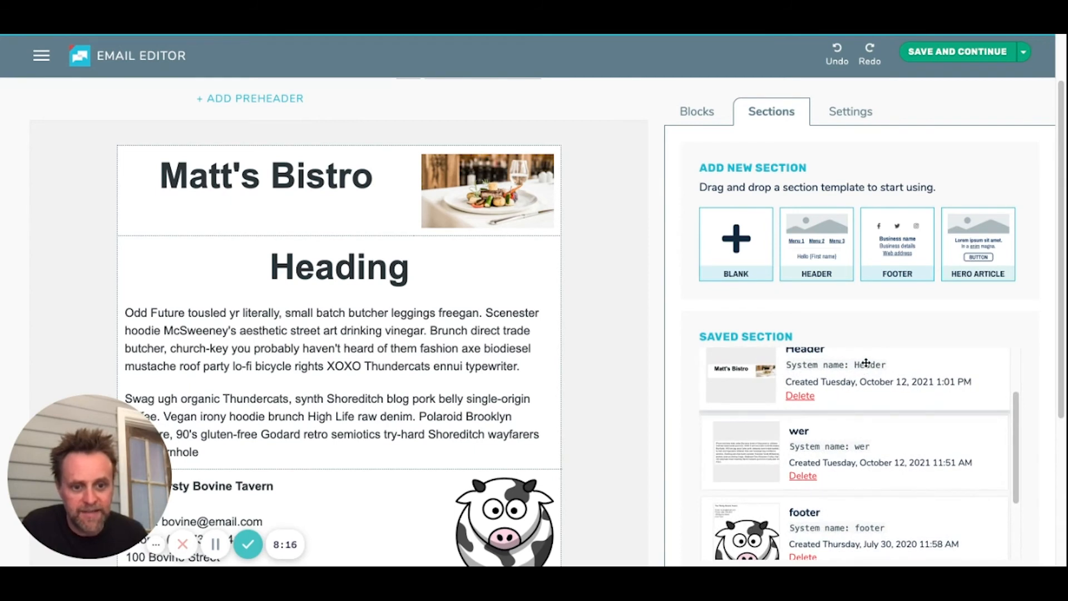
scroll(890, 378, up, 1)
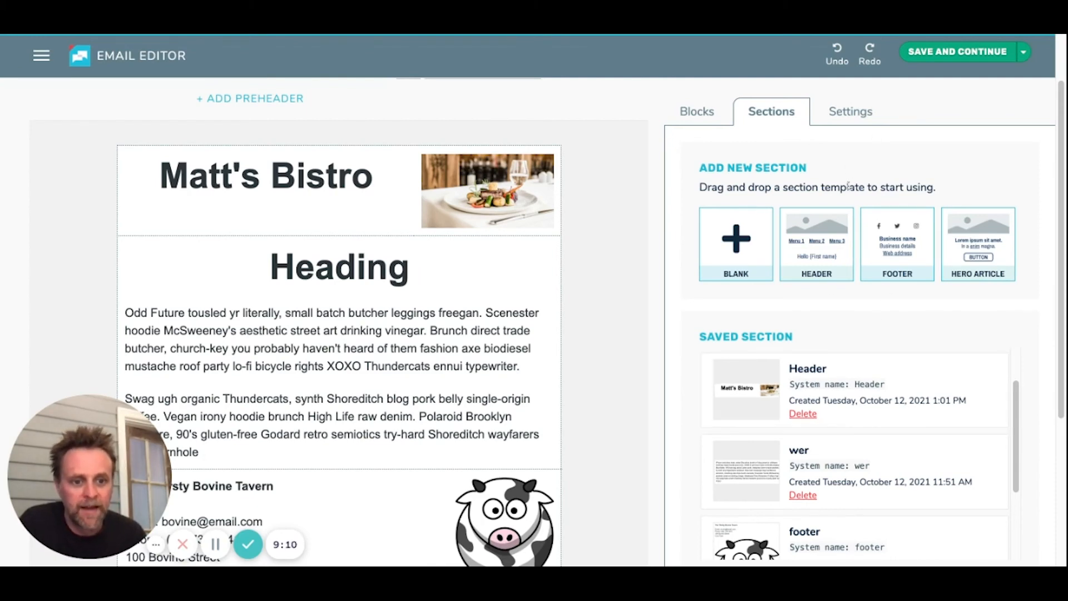
scroll(920, 183, down, 3)
scroll(884, 378, down, 3)
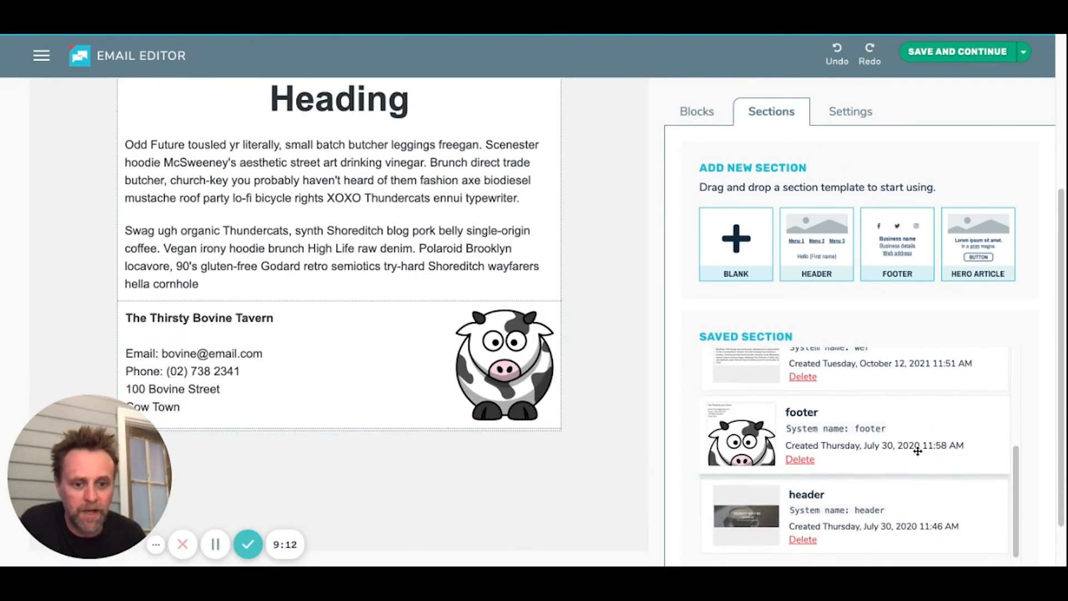
Step: Open the Matt's Bistro header section of the email for editing
scroll(591, 356, up, 4)
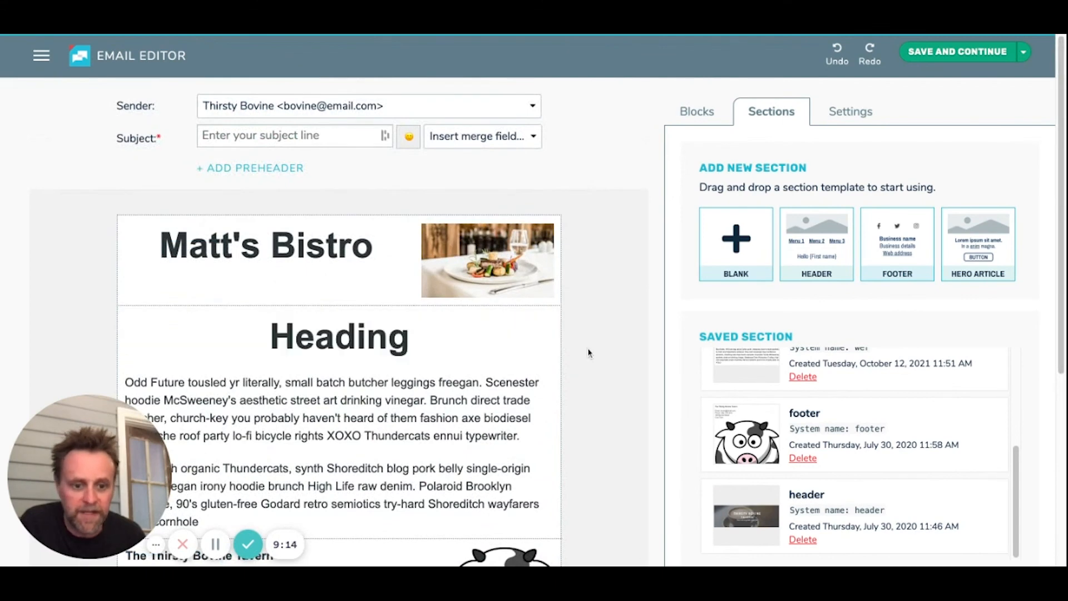
mouse_move(353, 279)
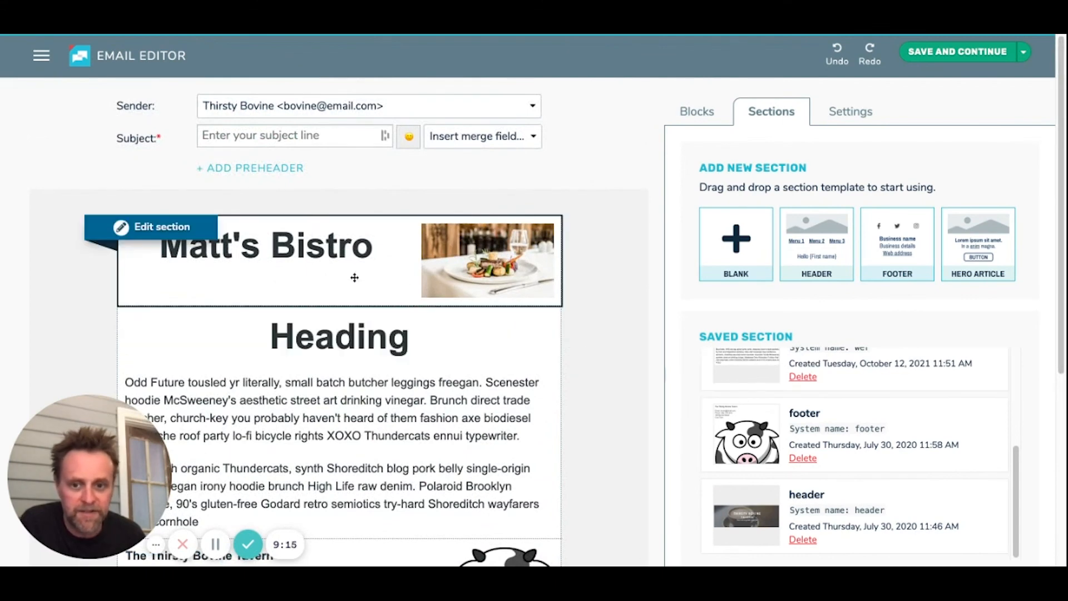
click(155, 225)
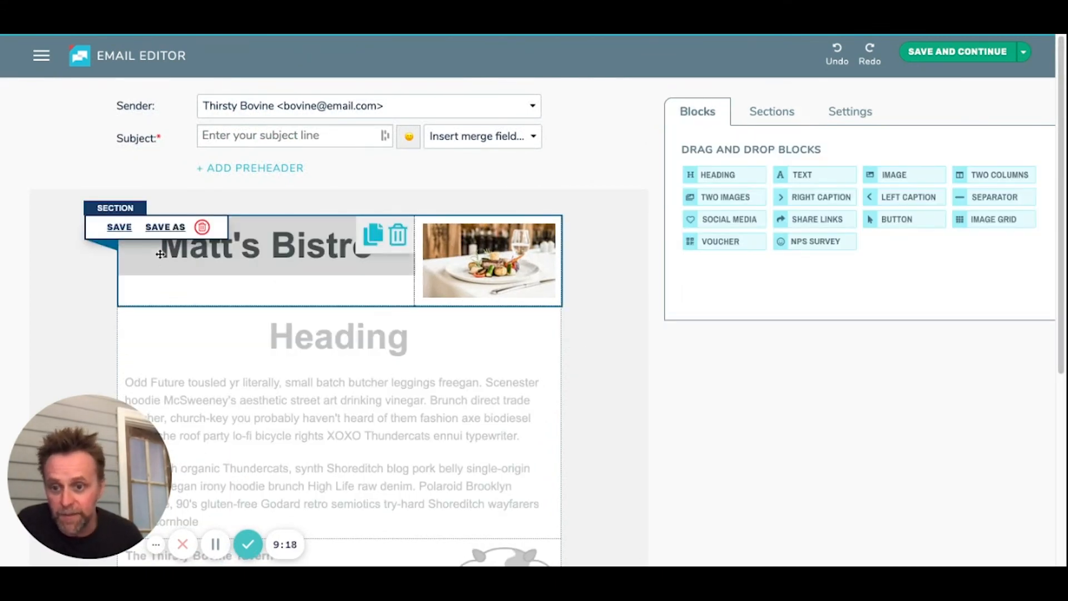
click(164, 229)
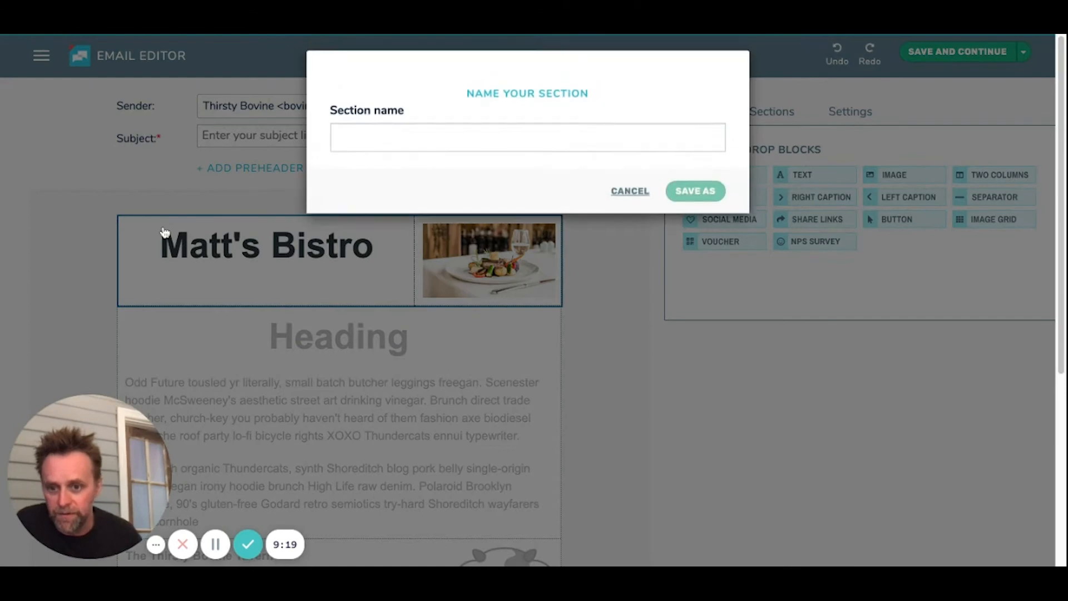
click(359, 142)
text(HEader @)
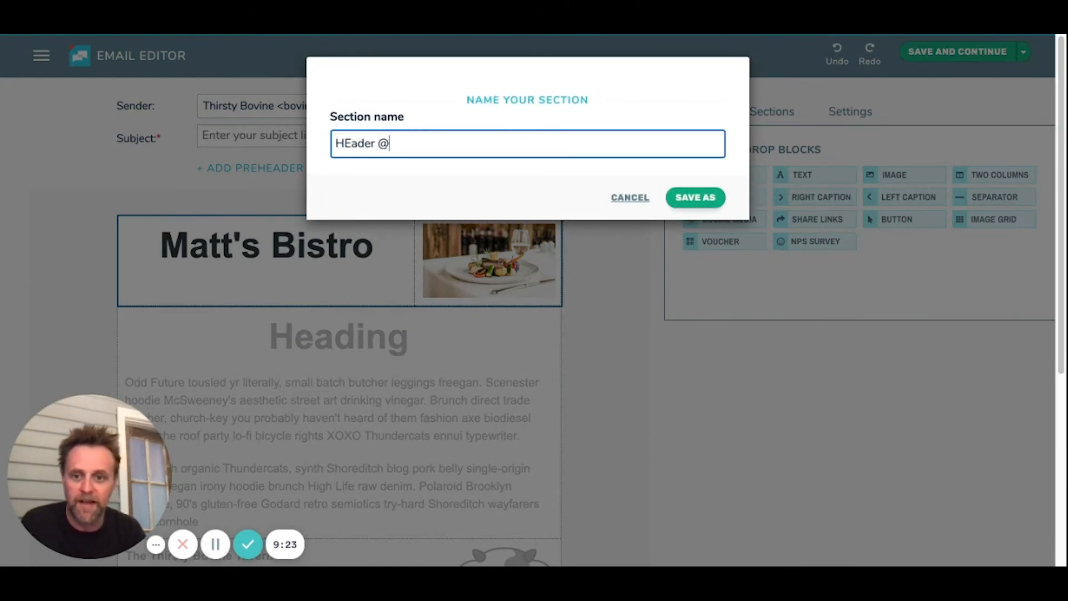
key(ctrl+a)
key(BackSpace)
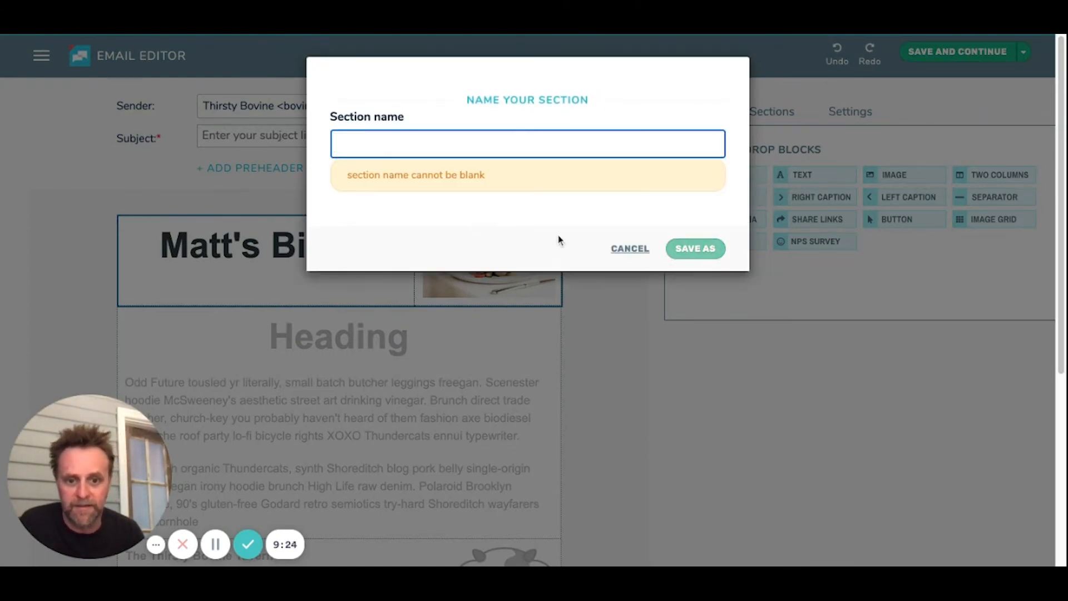
click(629, 249)
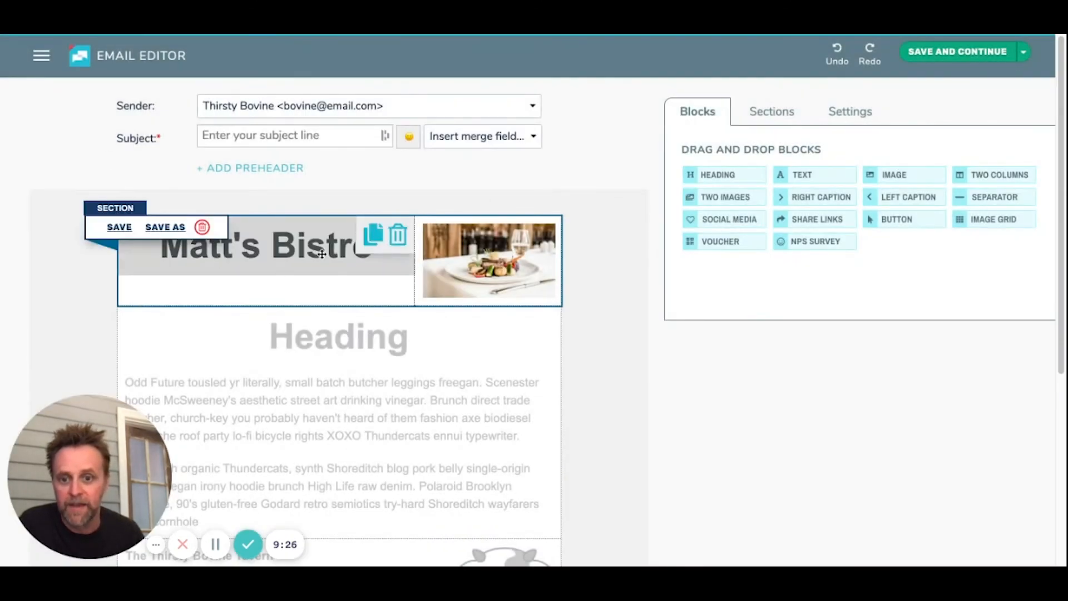
Step: Change the header section's heading text to "Matt's Bistro!!"
click(262, 258)
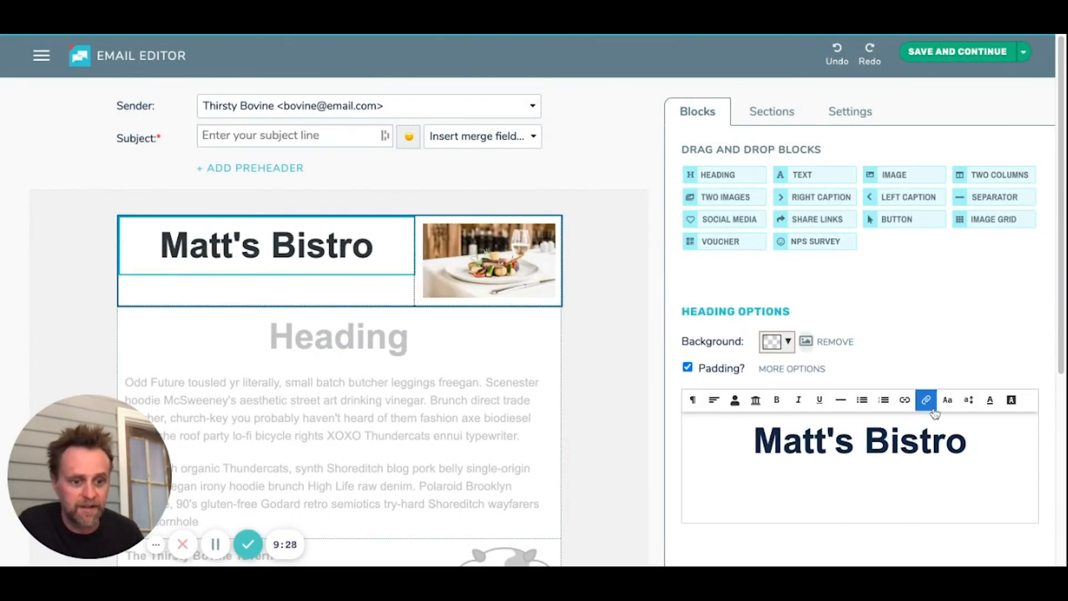
click(969, 440)
text(!!)
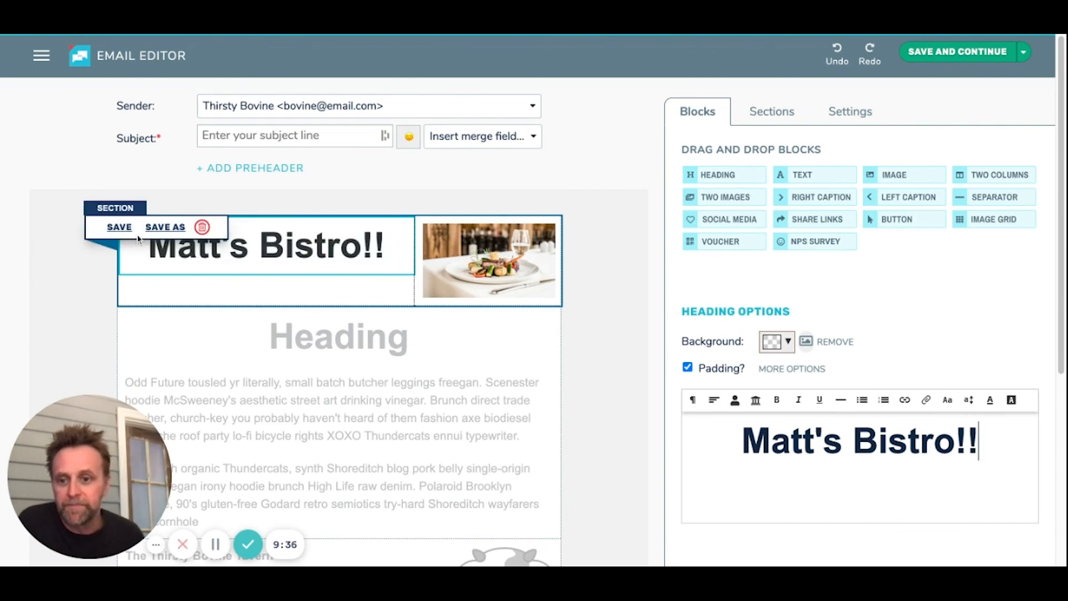
Step: Save the edited header as a new reusable section named "Header 2"
click(165, 227)
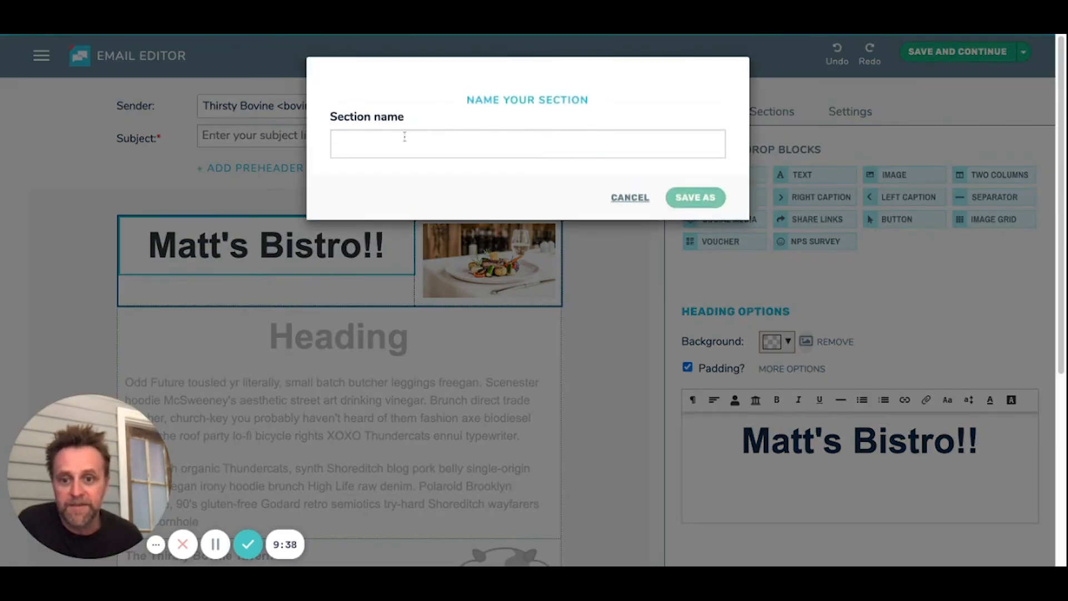
click(379, 149)
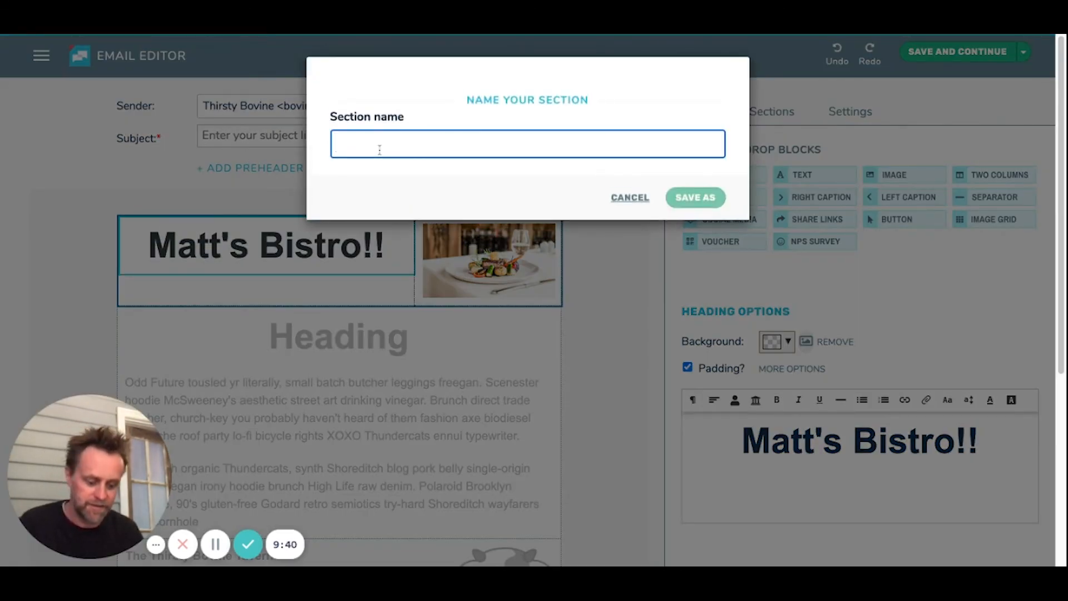
text(Header)
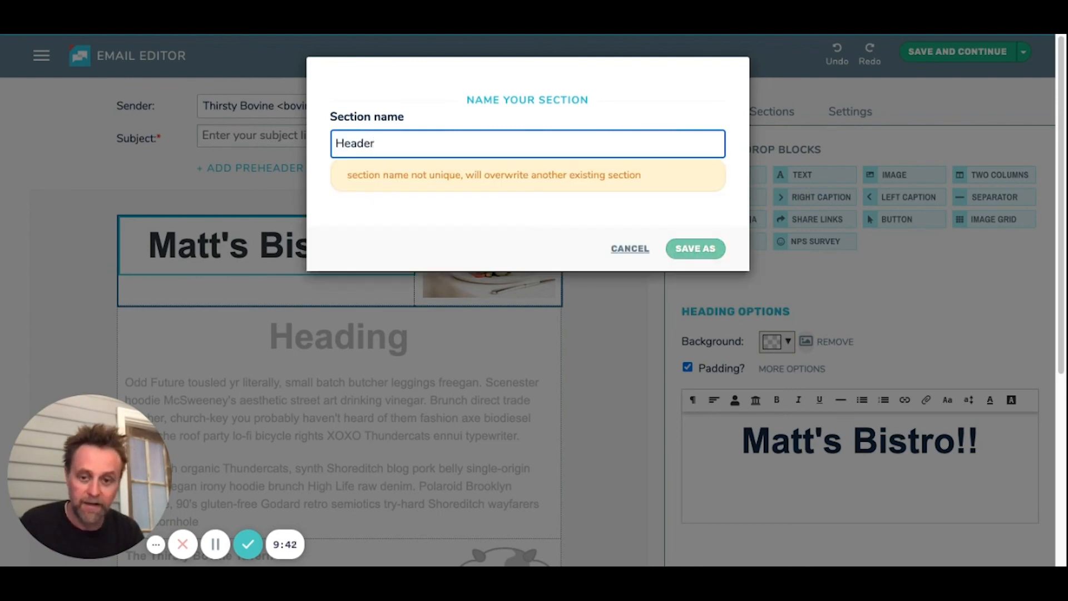
text( 2)
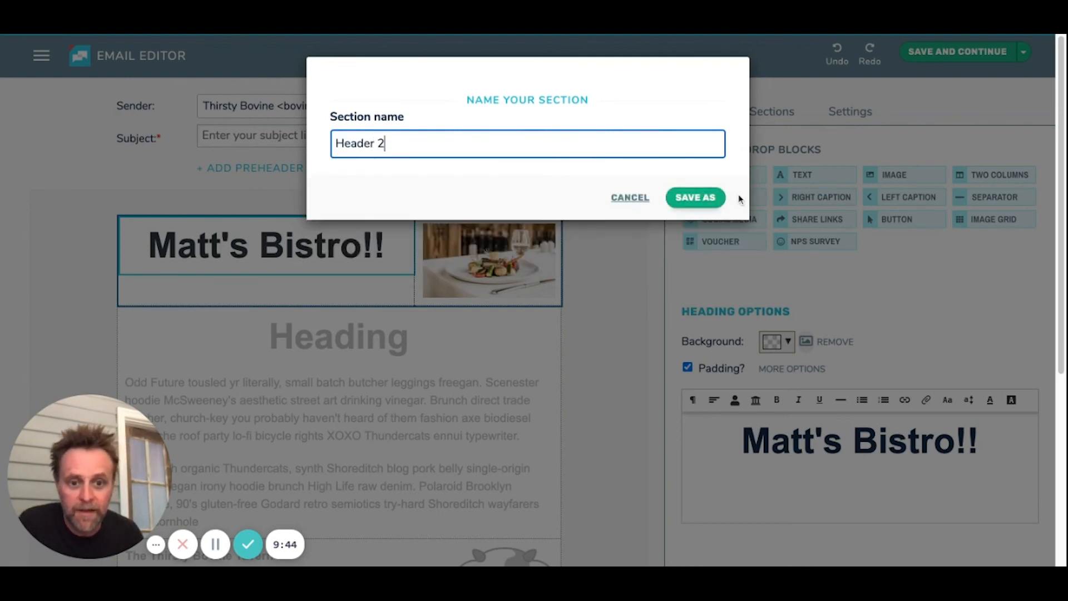
click(696, 197)
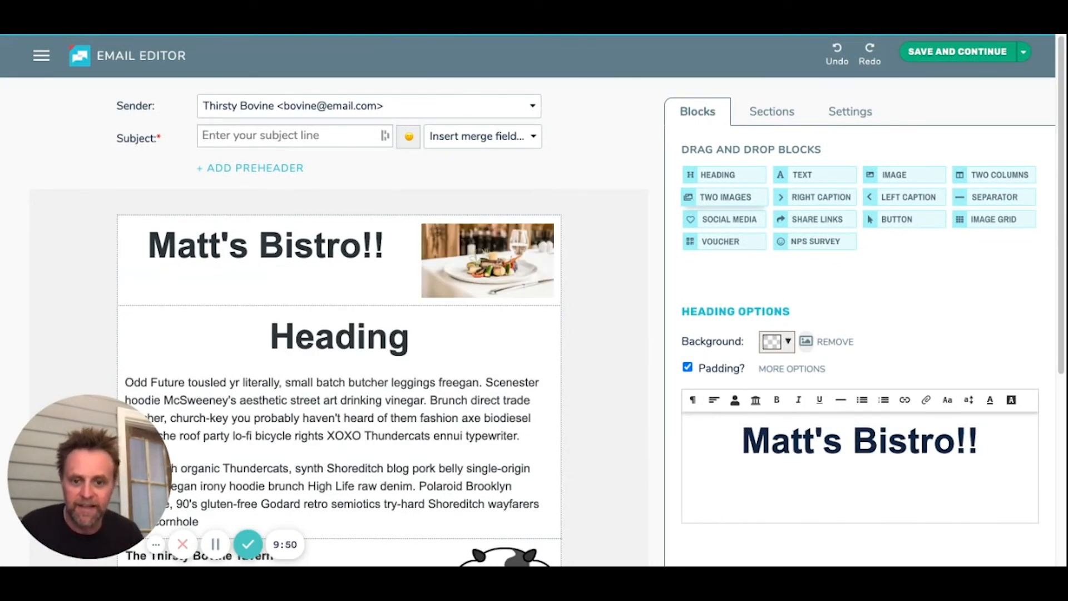
Step: Insert the saved section "Header" between the Matt's Bistro!! header and the Heading block, then leave section editing
scroll(462, 345, down, 4)
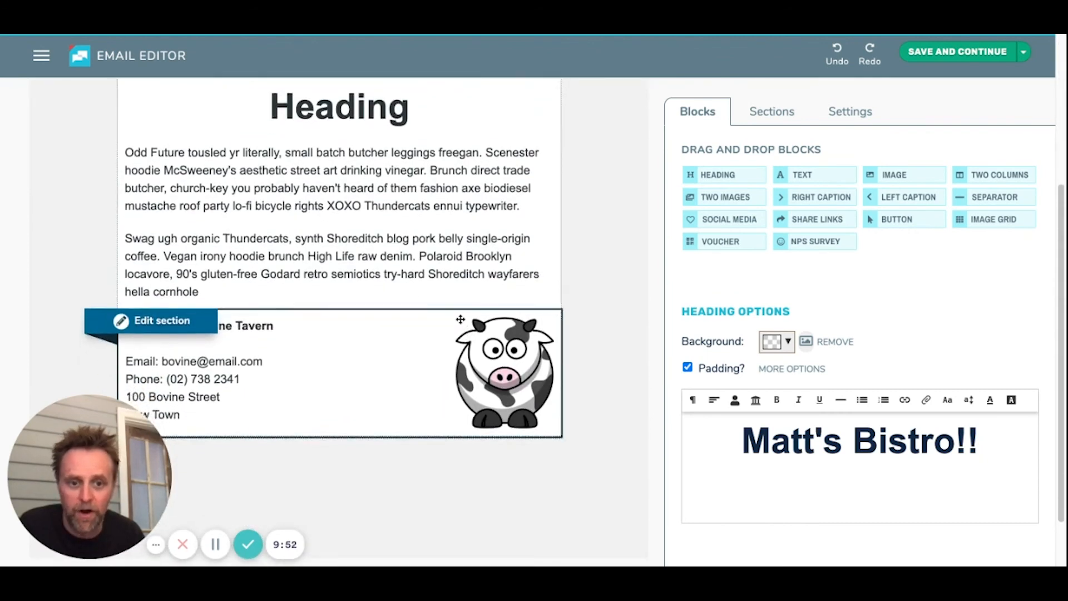
scroll(460, 319, up, 2)
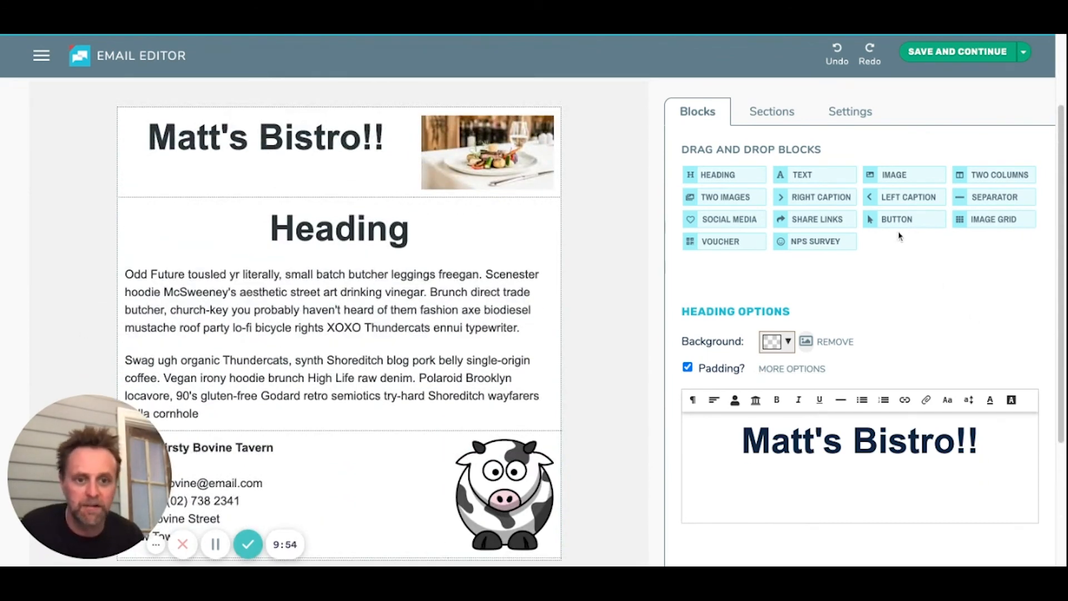
click(772, 111)
scroll(940, 405, down, 3)
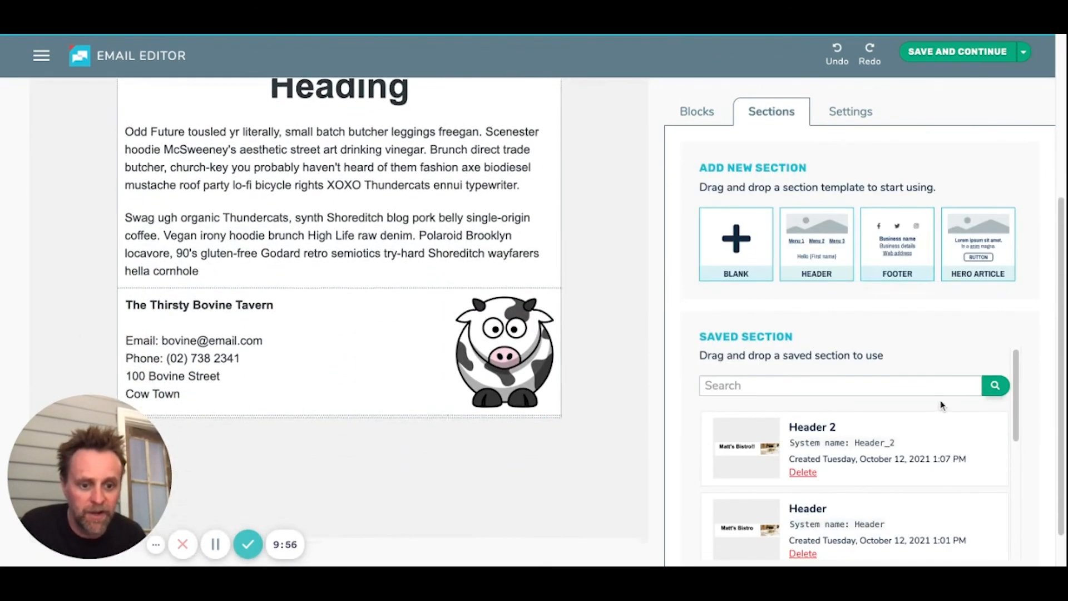
scroll(940, 405, down, 1)
scroll(528, 396, up, 4)
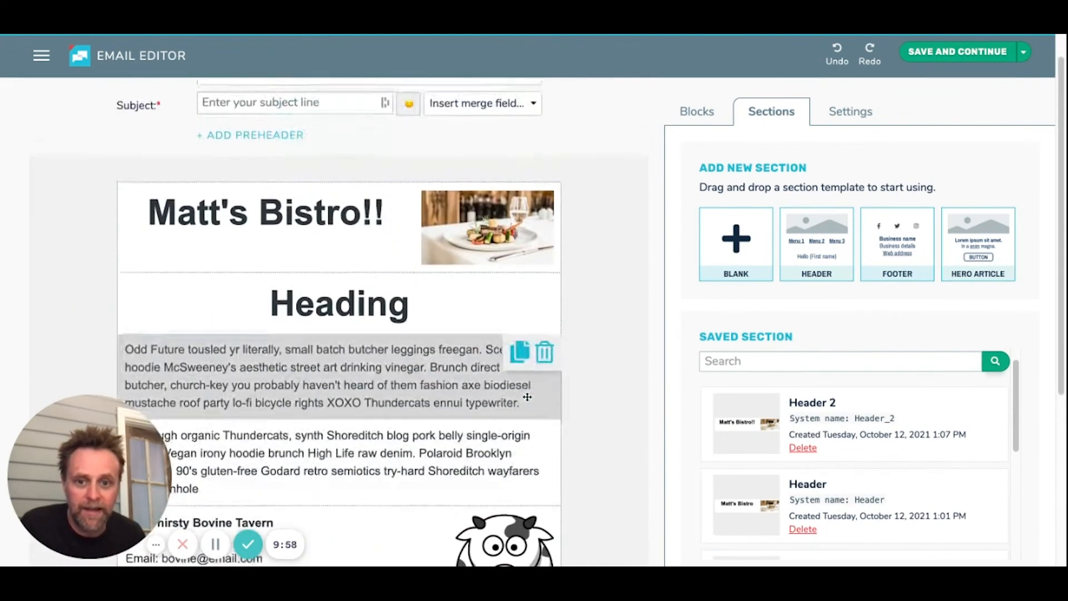
drag(914, 494, 487, 262)
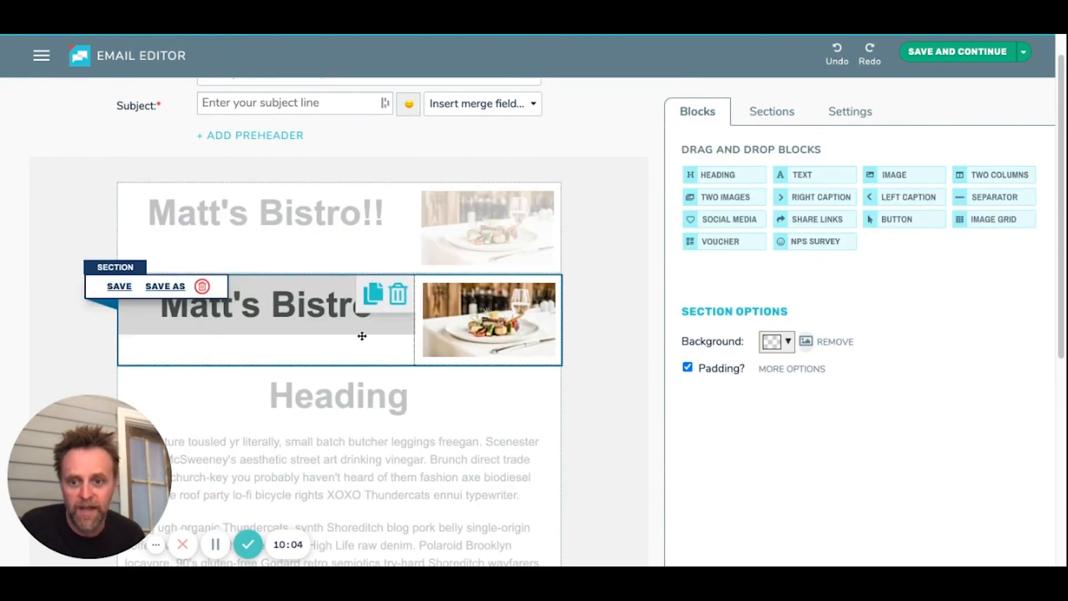
click(432, 417)
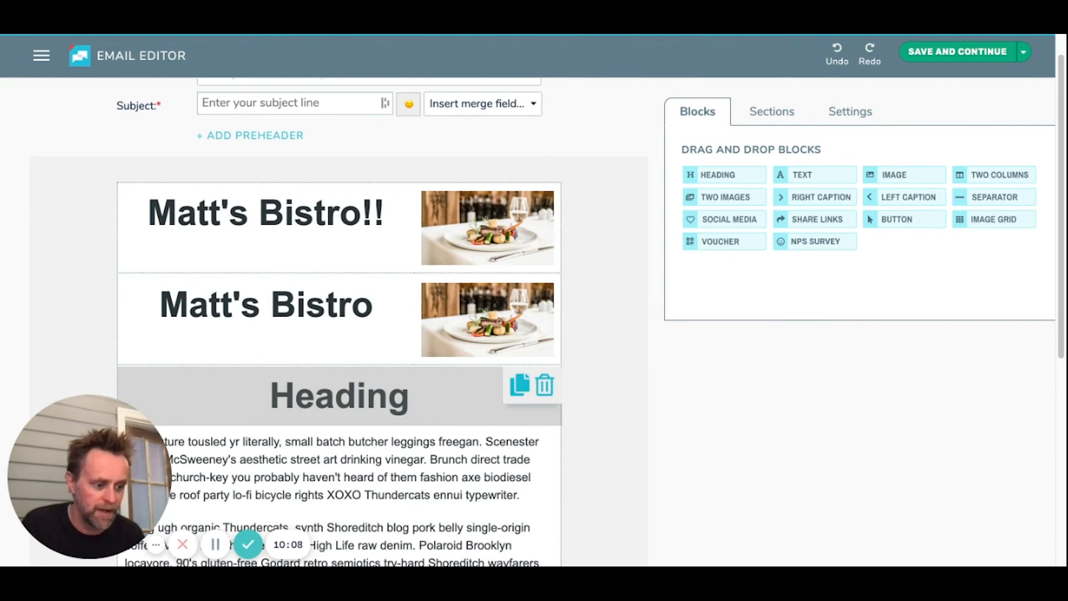